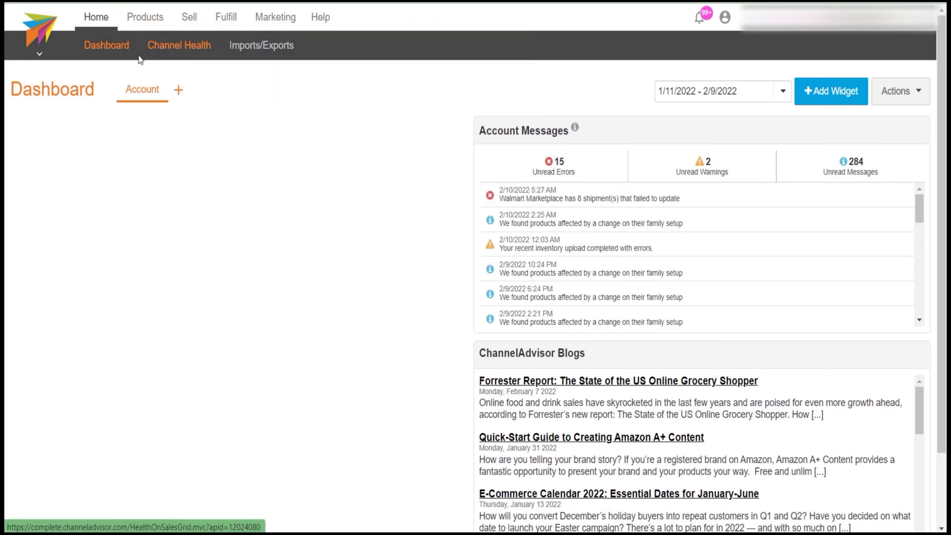
- Open the Product Catalog and show the Create New choices: Product, Parent and Bundle
click(140, 60)
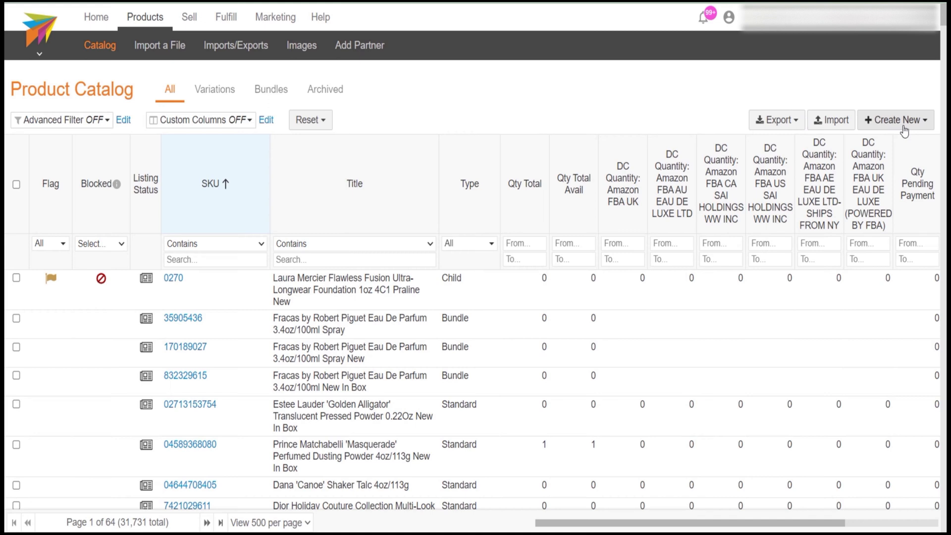
click(905, 130)
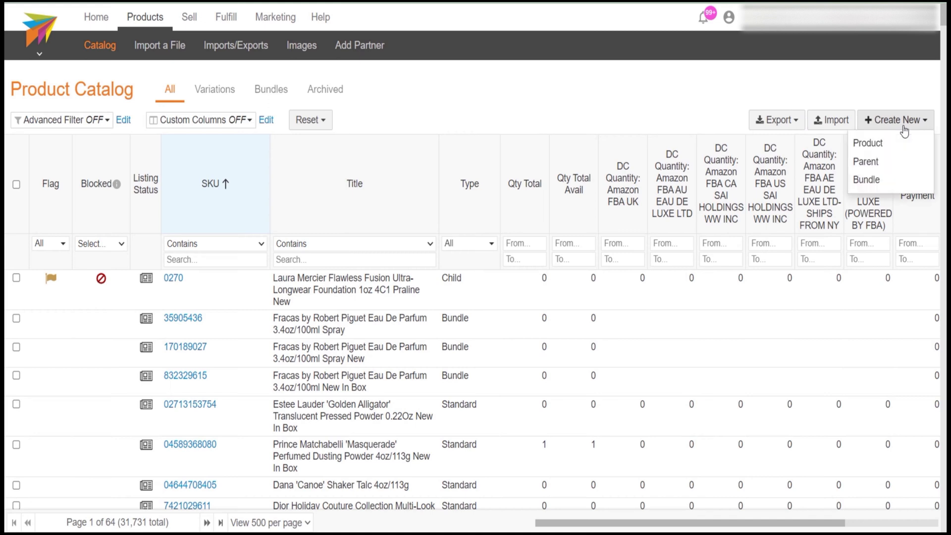
- Start a new Product and paste SKU Test-123456 and the Molton Brown lotion title
click(873, 145)
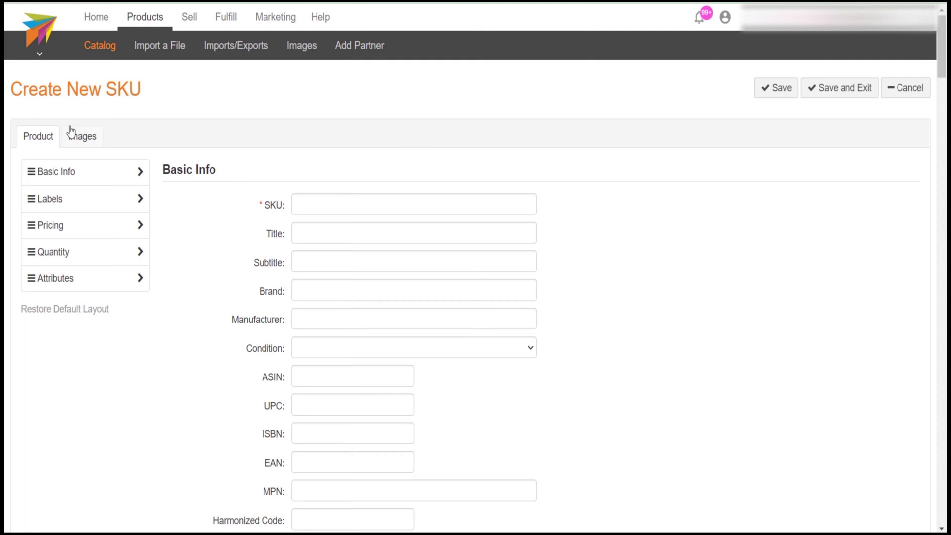
drag(11, 90, 162, 91)
scroll(161, 92, down, 1)
double_click(274, 135)
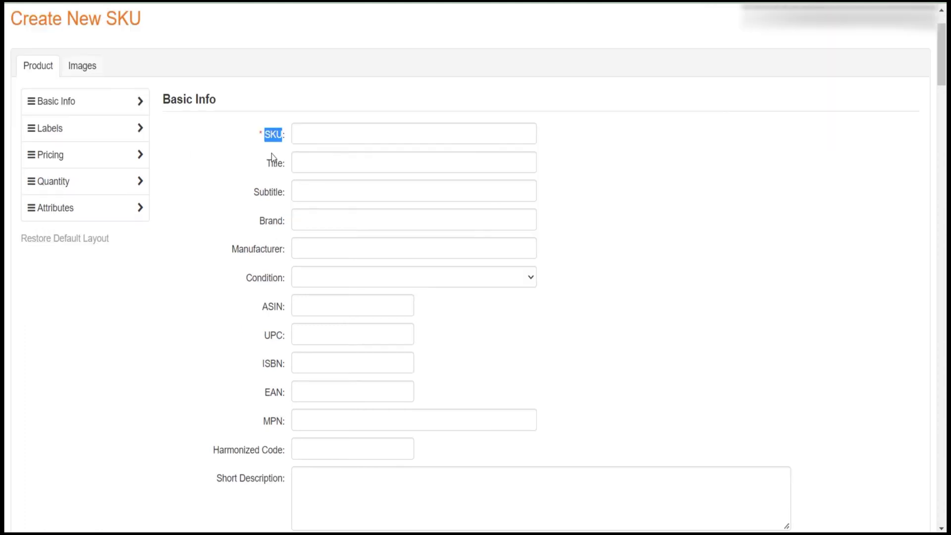
double_click(272, 165)
key(alt+Tab)
drag(88, 28, 180, 28)
key(ctrl+c)
key(alt+Tab)
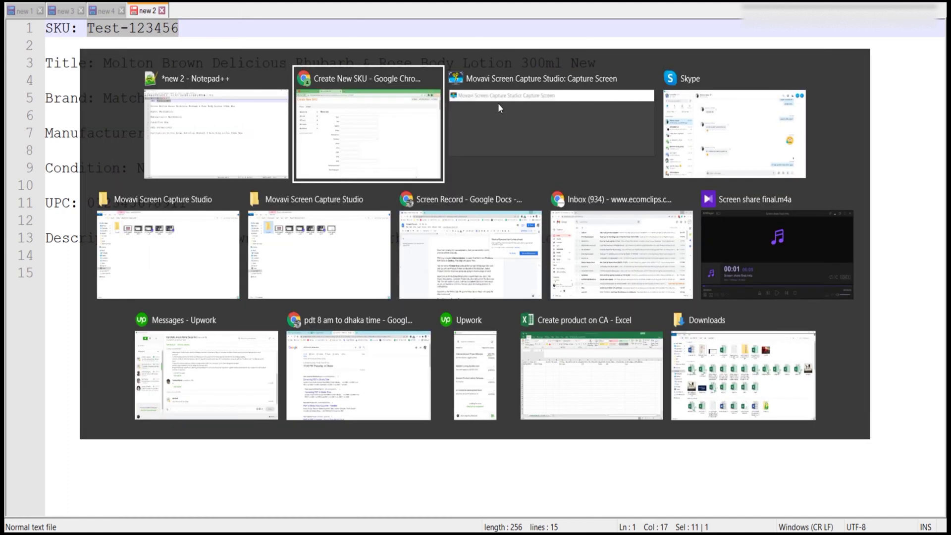
key(ctrl+v)
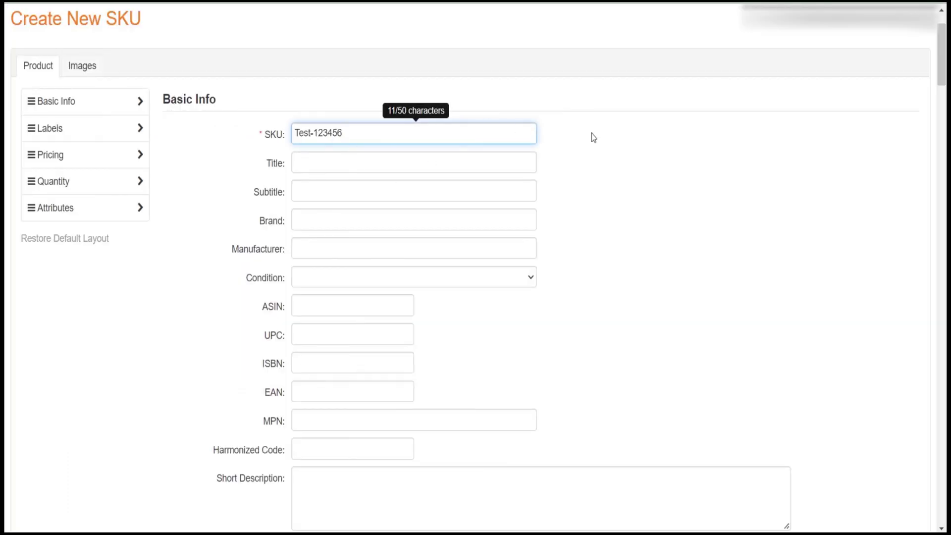
key(alt+Tab)
click(106, 63)
drag(112, 63, 601, 60)
key(ctrl+c)
key(alt+Tab)
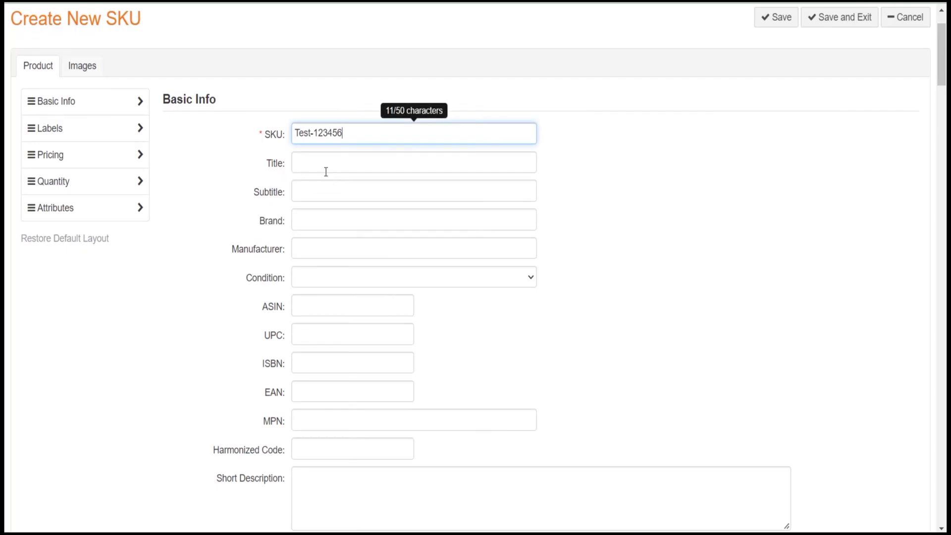
click(327, 162)
key(ctrl+v)
- Fill Brand and Manufacturer with Matchabelli and set Condition to New
key(alt+Tab)
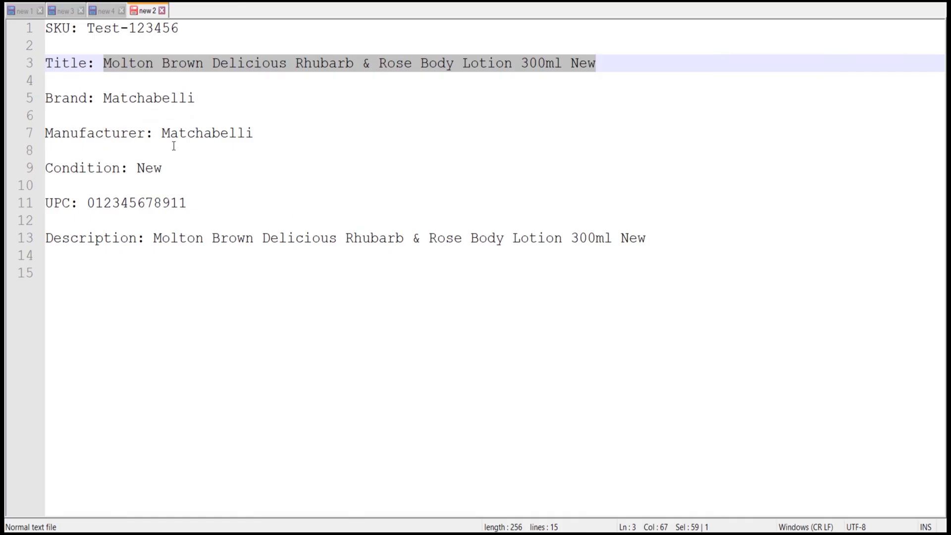
drag(103, 98, 198, 98)
key(ctrl+c)
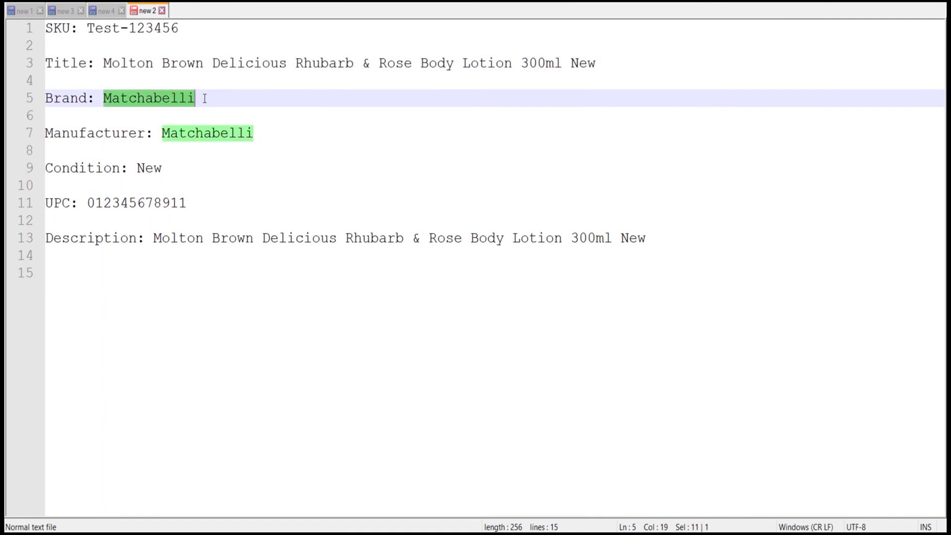
key(alt+Tab)
click(325, 220)
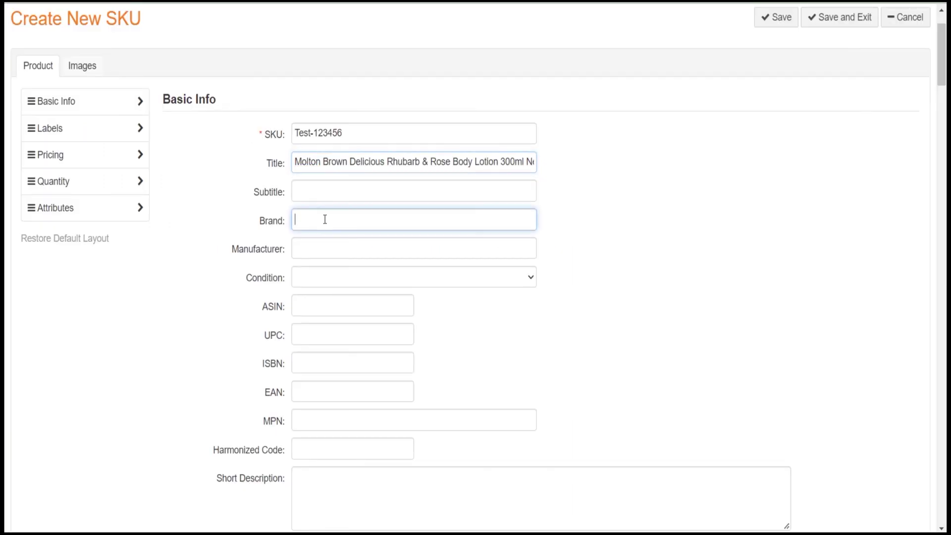
key(ctrl+v)
click(322, 247)
key(ctrl+v)
click(358, 277)
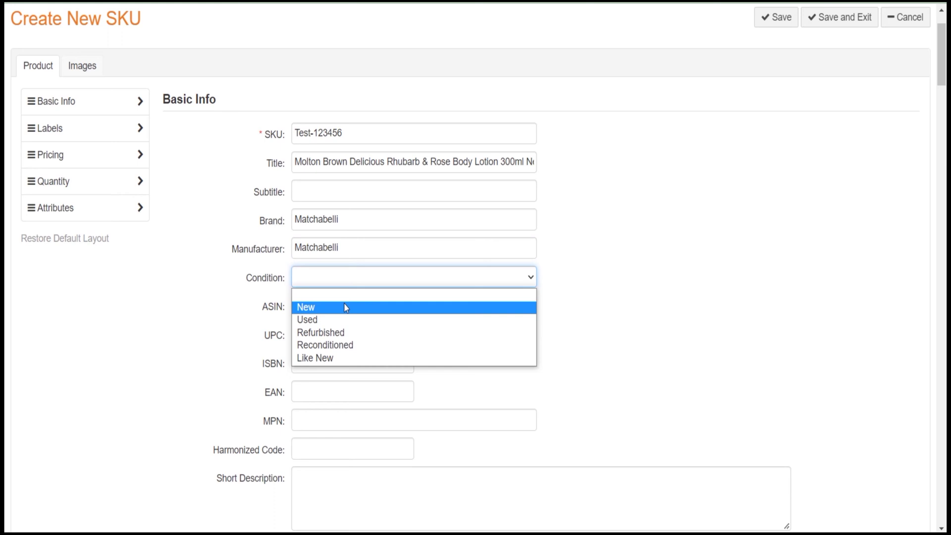
click(346, 307)
click(342, 335)
key(alt+Tab)
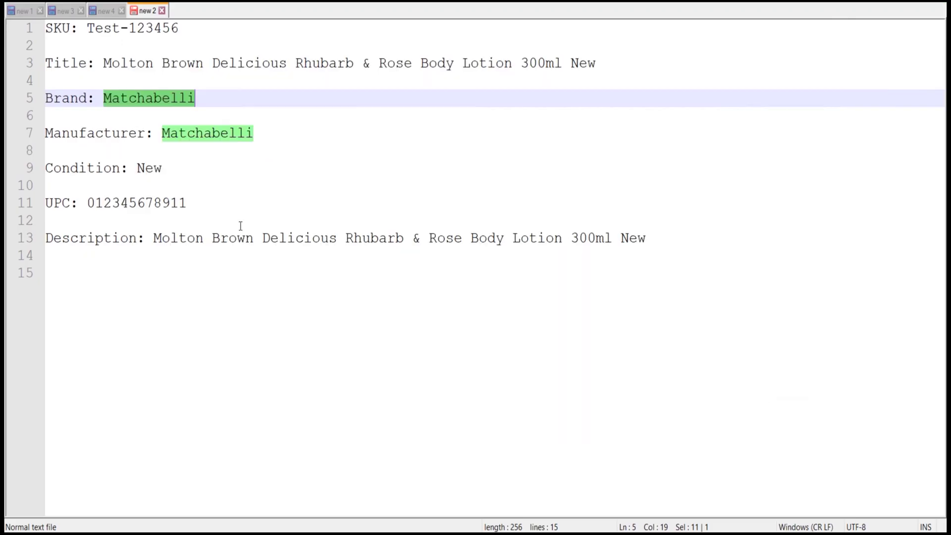
drag(88, 203, 187, 205)
key(ctrl+c)
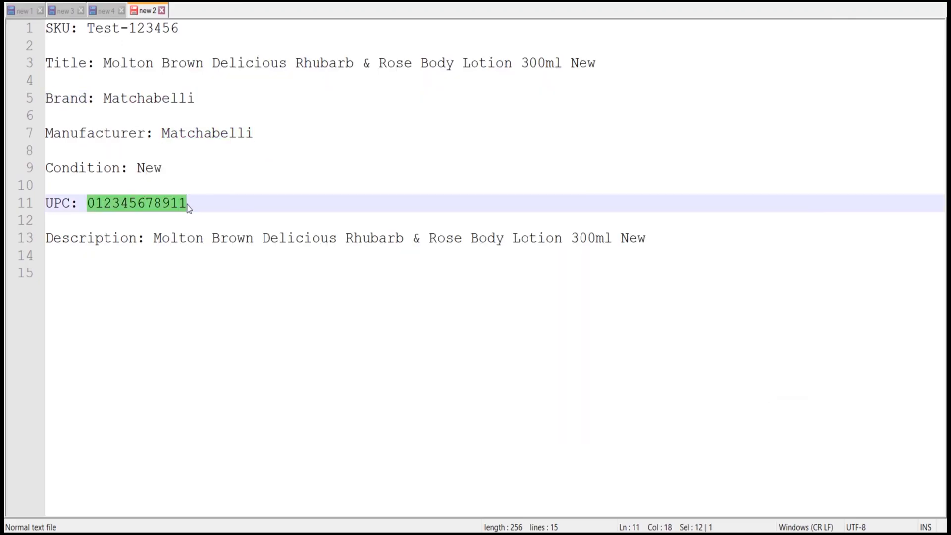
key(alt+Tab)
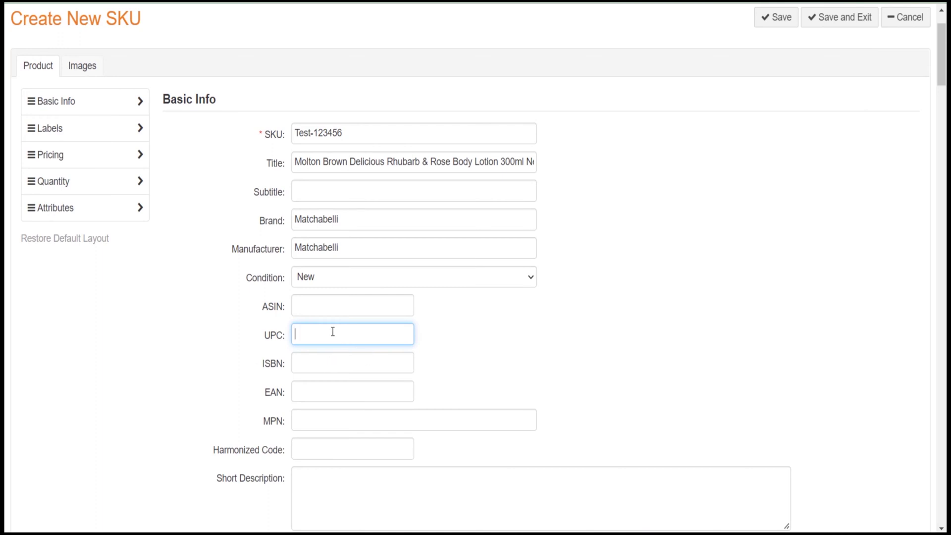
key(ctrl+v)
key(alt+Tab)
drag(151, 240, 647, 240)
key(ctrl+c)
key(alt+Tab)
click(360, 226)
key(ctrl+v)
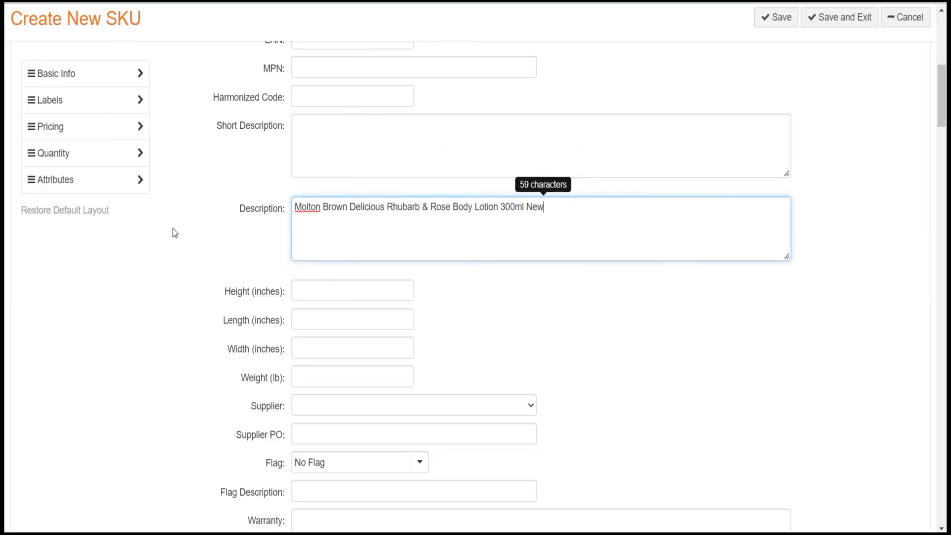
click(196, 233)
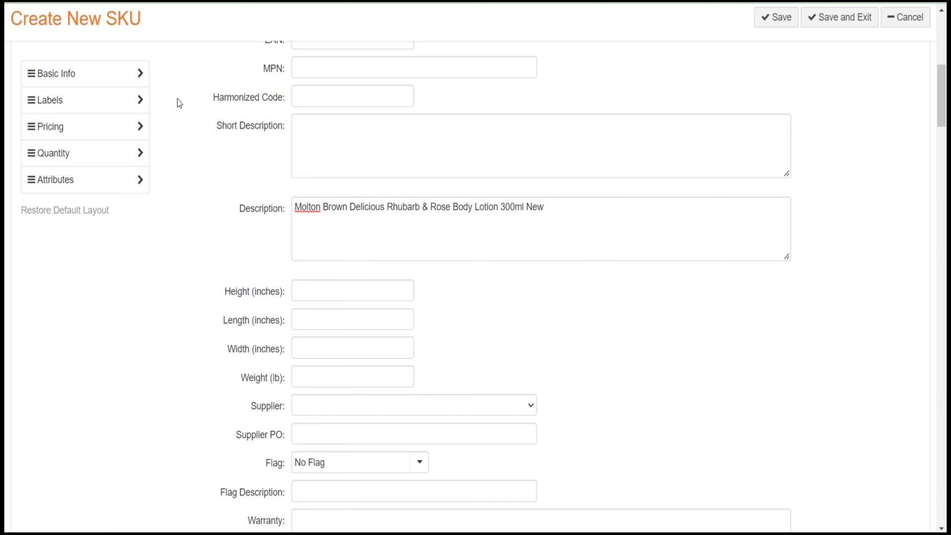
- In the Pricing section, enter 99.99 as the Buy-It-Now Price
click(119, 102)
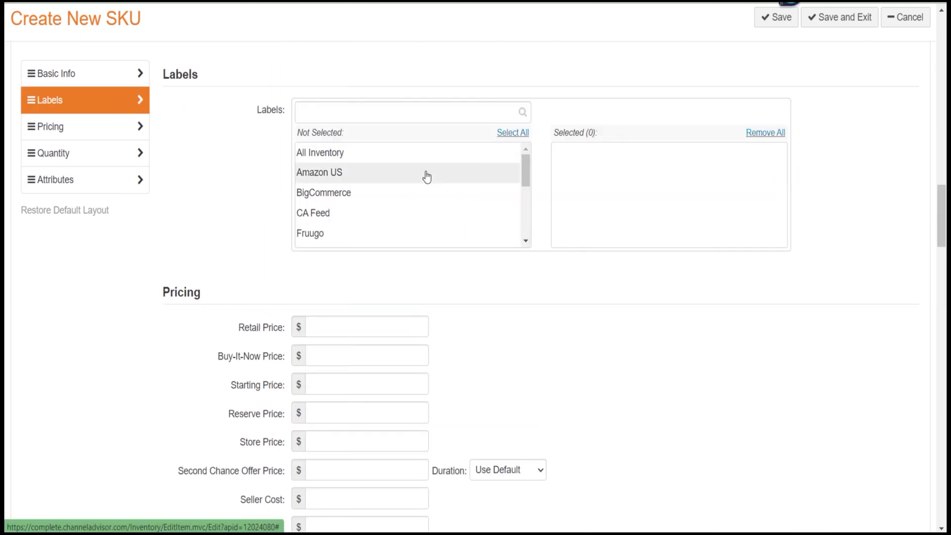
scroll(427, 177, down, 1)
scroll(426, 177, down, 4)
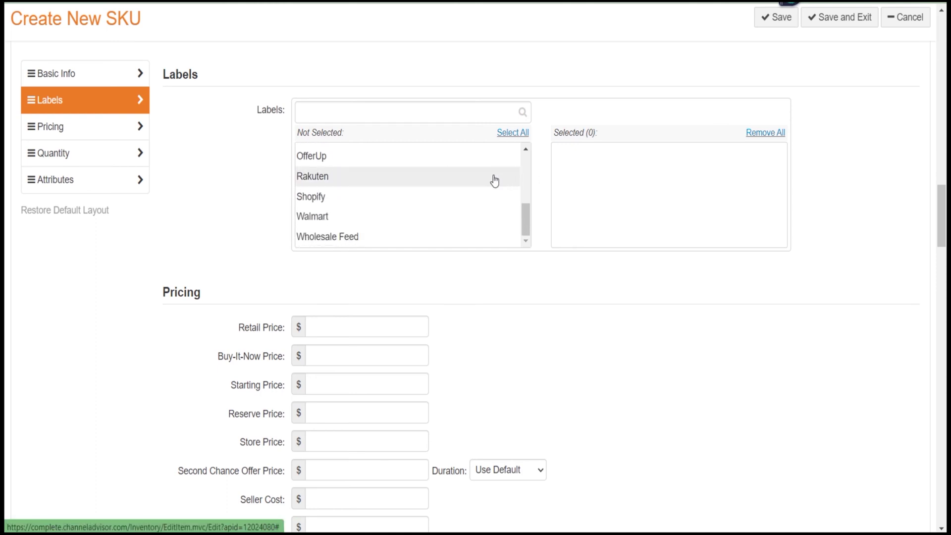
click(122, 133)
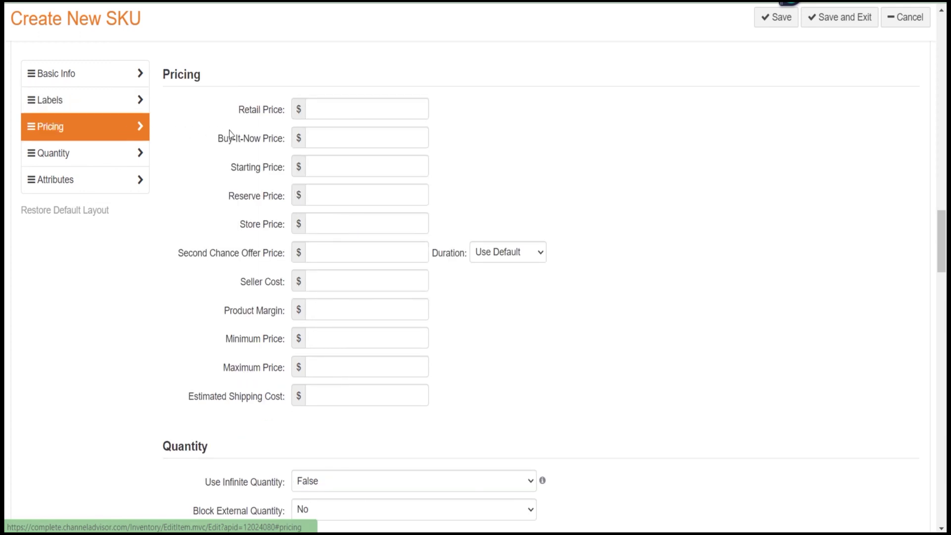
drag(218, 141, 282, 142)
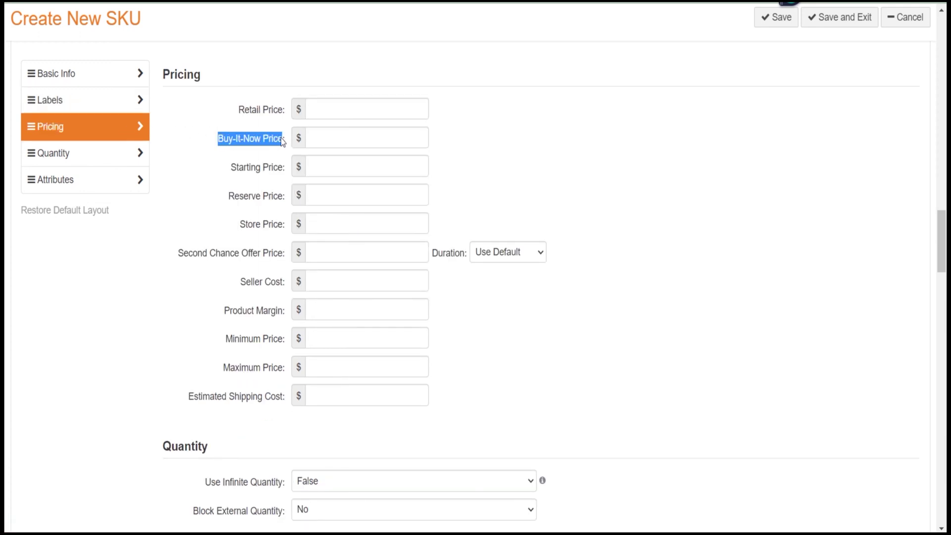
click(346, 141)
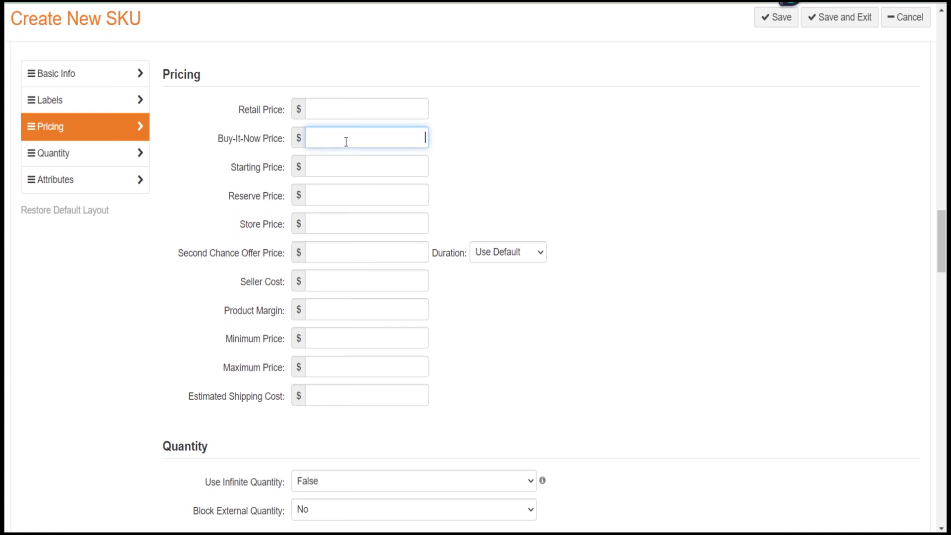
text(99.99)
- Set the Eau De Luxe warehouse quantity to 100
click(203, 175)
scroll(204, 175, down, 1)
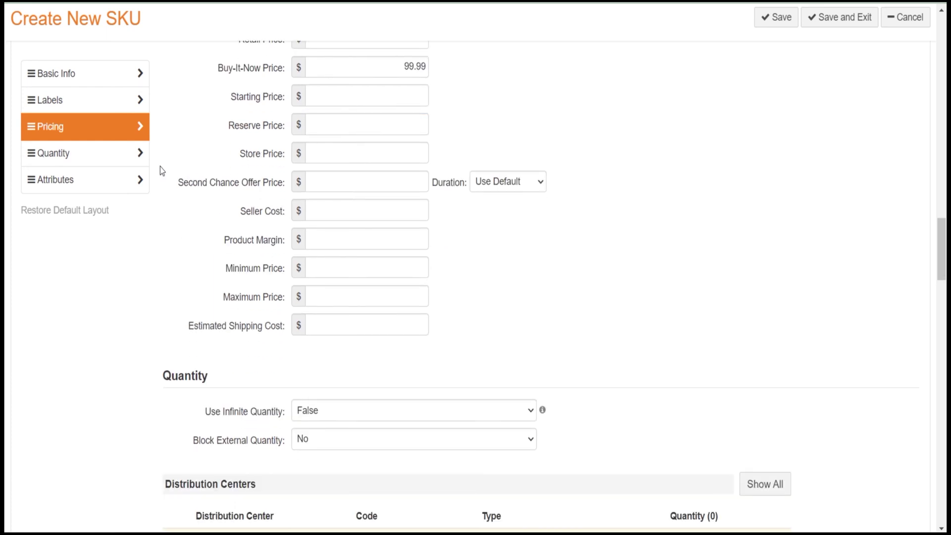
click(117, 158)
scroll(228, 170, down, 4)
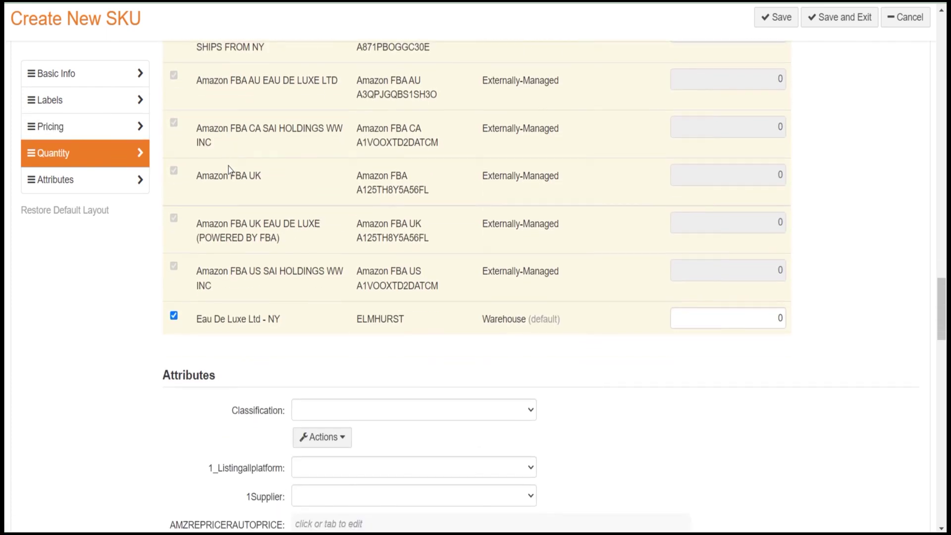
click(757, 315)
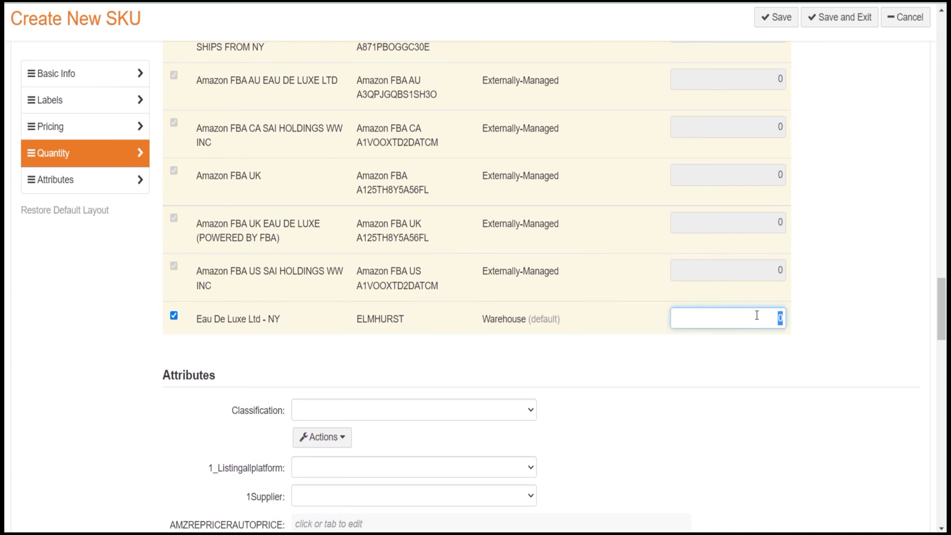
text(100)
- Set Classification to Bath & Body and paste text into bullet_point1–5
click(95, 183)
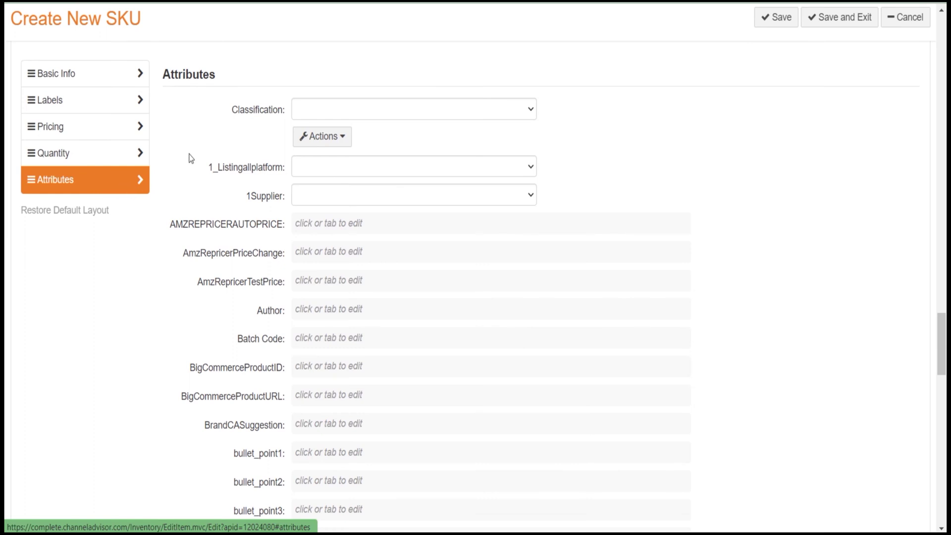
double_click(254, 110)
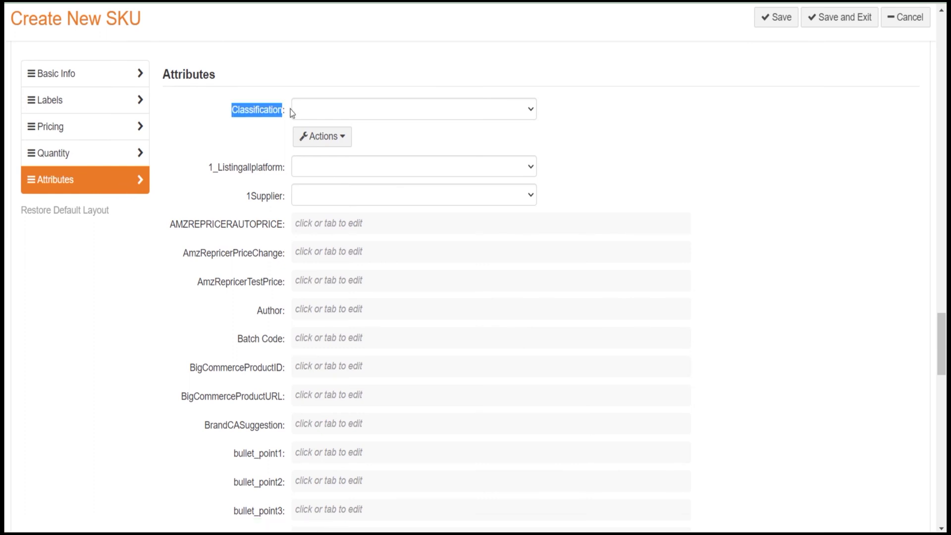
click(375, 111)
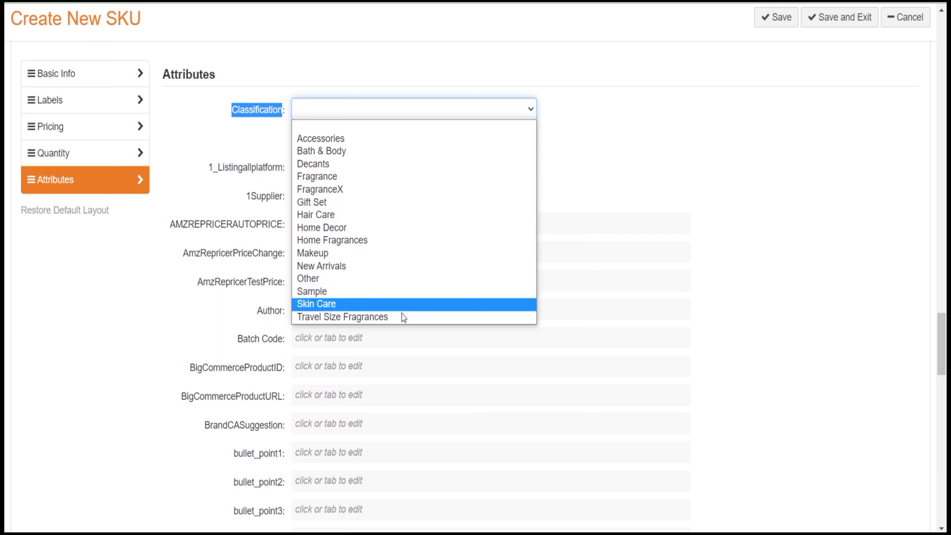
click(400, 153)
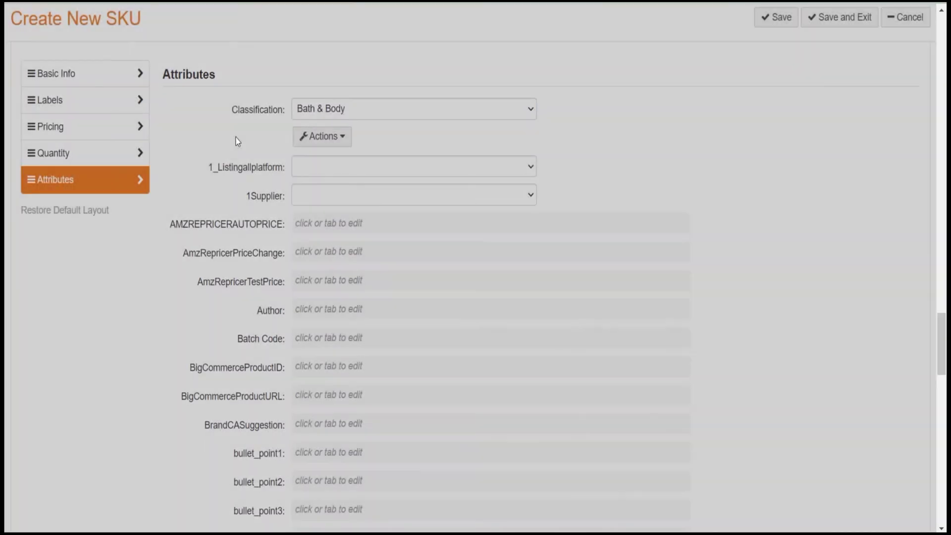
scroll(236, 141, down, 5)
scroll(236, 142, down, 2)
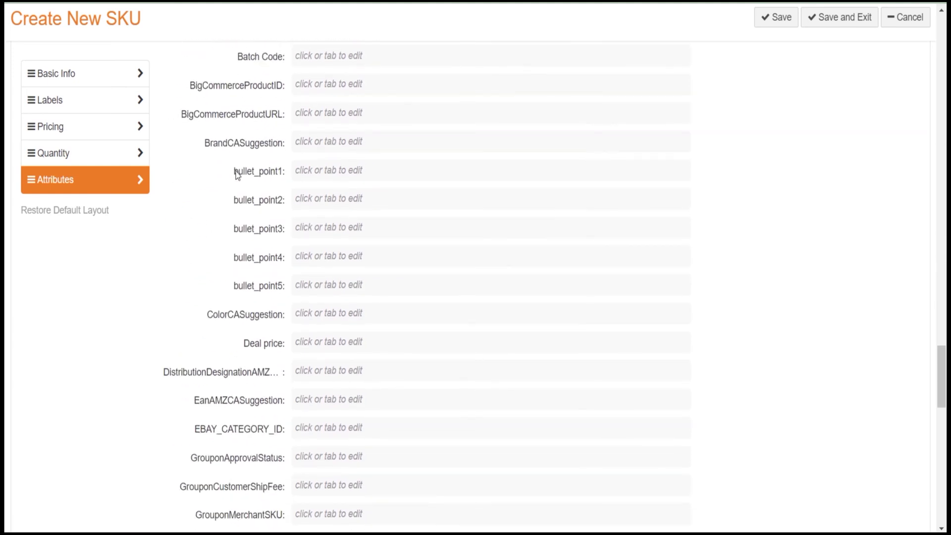
drag(234, 171, 291, 292)
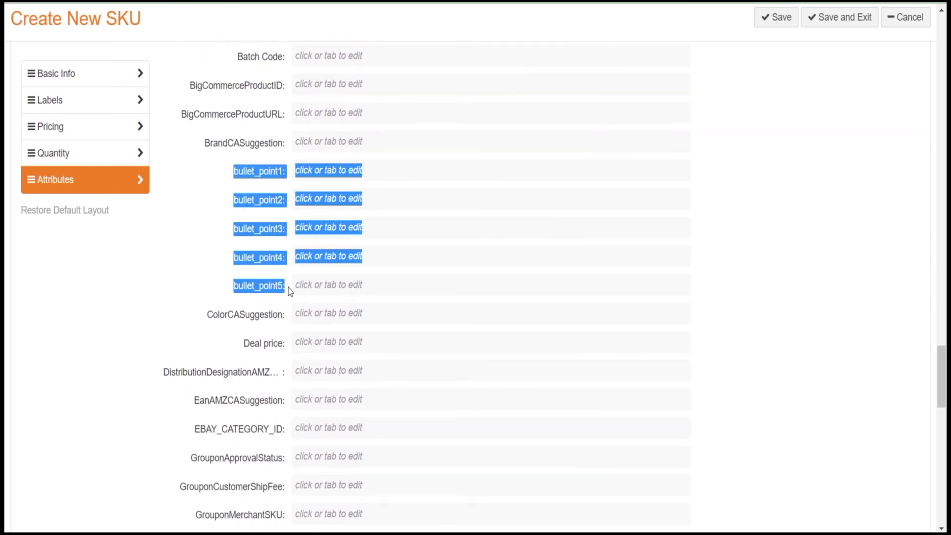
key(ctrl+v)
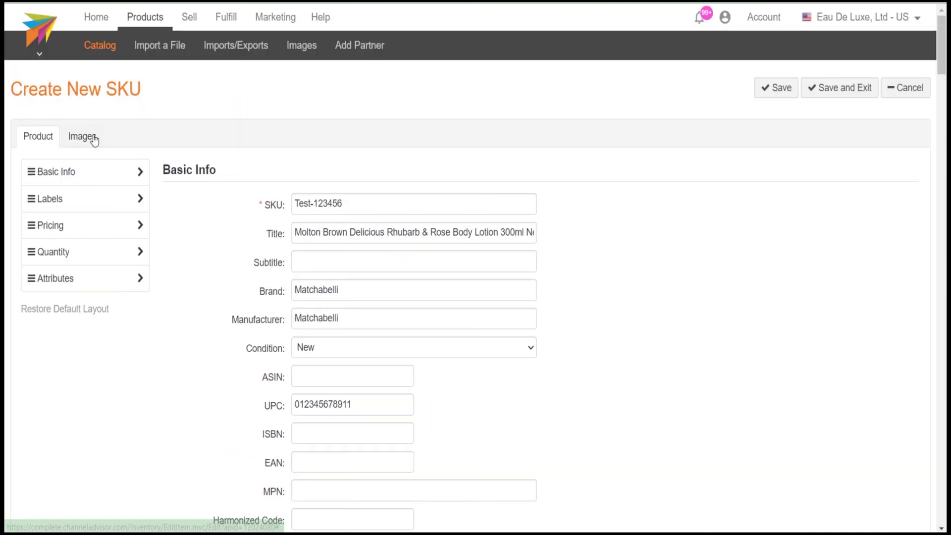
- Upload 153663922_0340_0340.jpg as the ITEMIMAGEURL1 image and browse existing images for slot 2
click(94, 139)
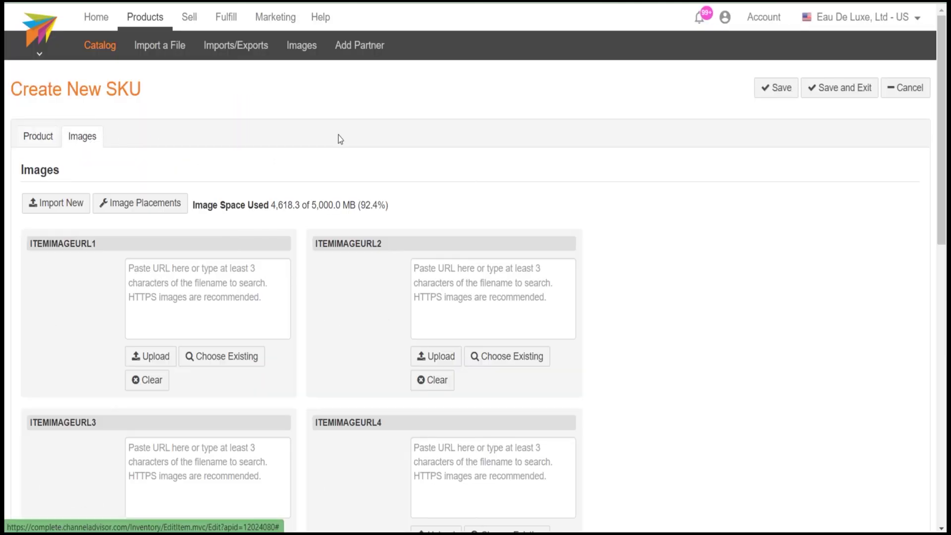
scroll(339, 138, down, 1)
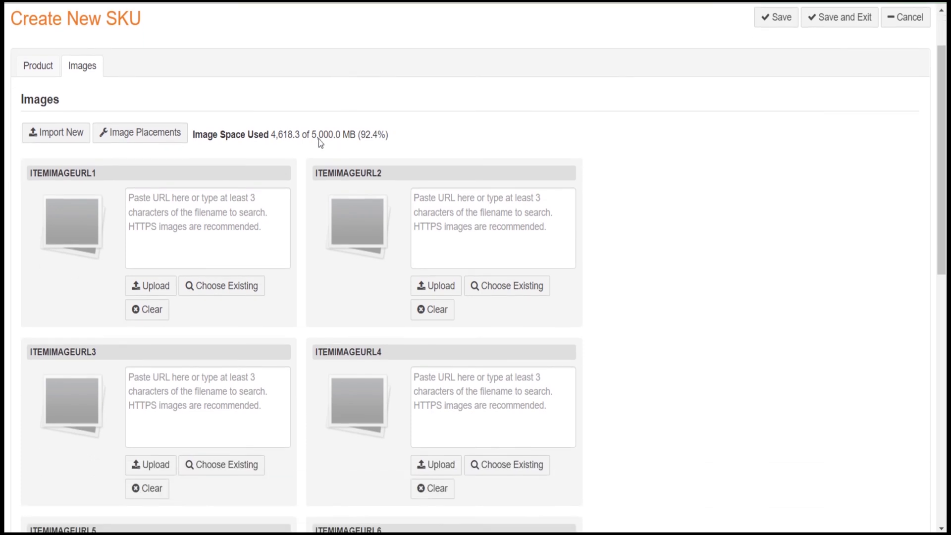
click(155, 286)
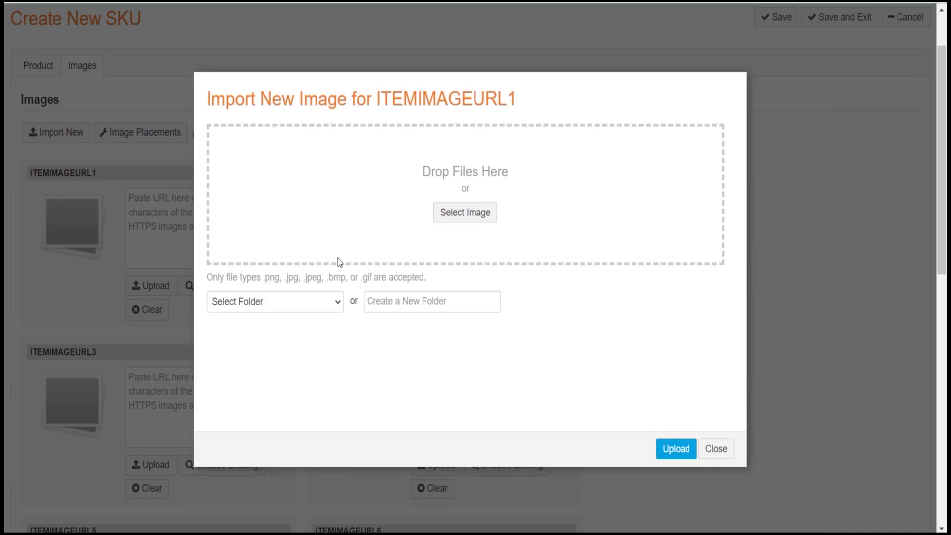
click(467, 212)
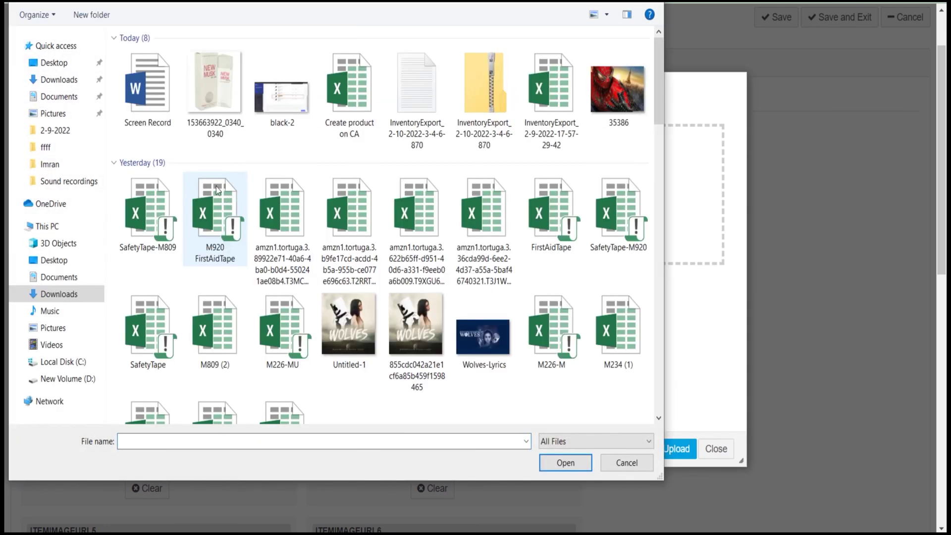
double_click(211, 86)
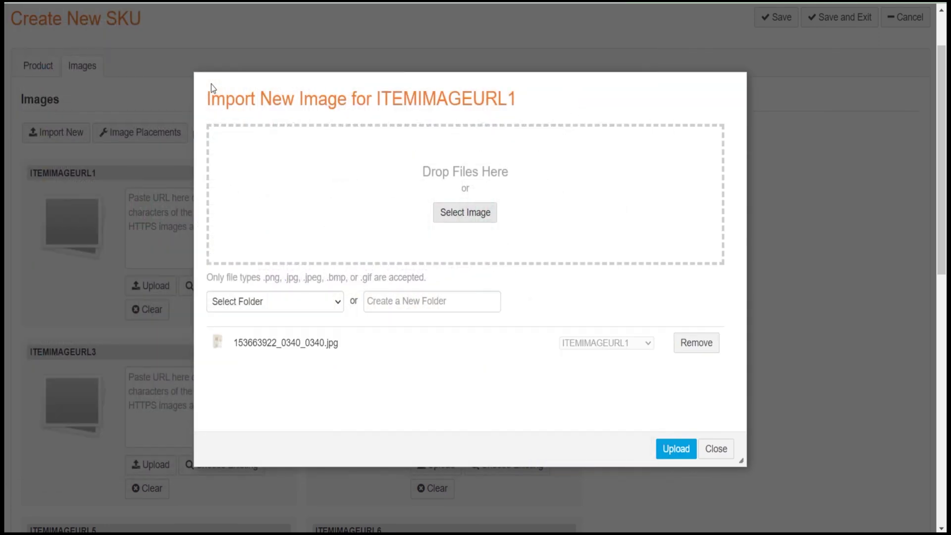
click(679, 449)
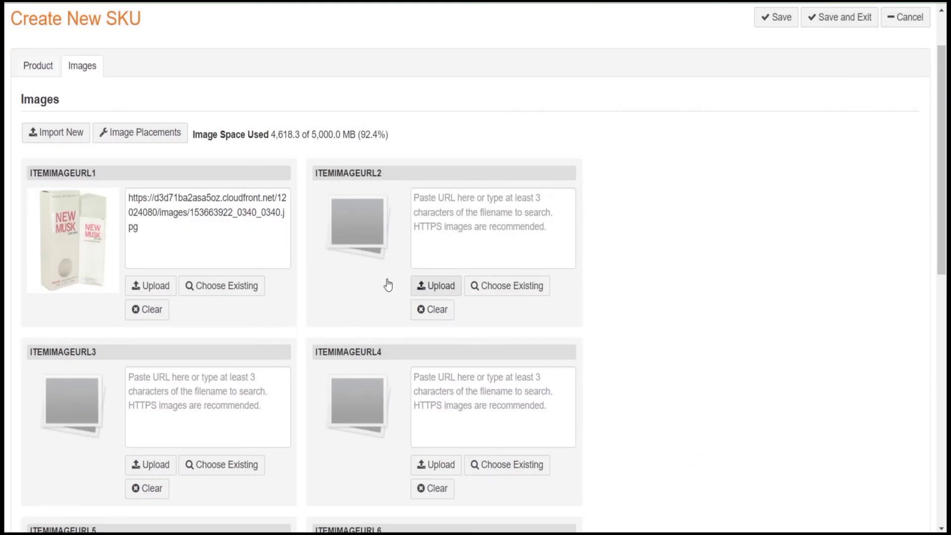
click(502, 295)
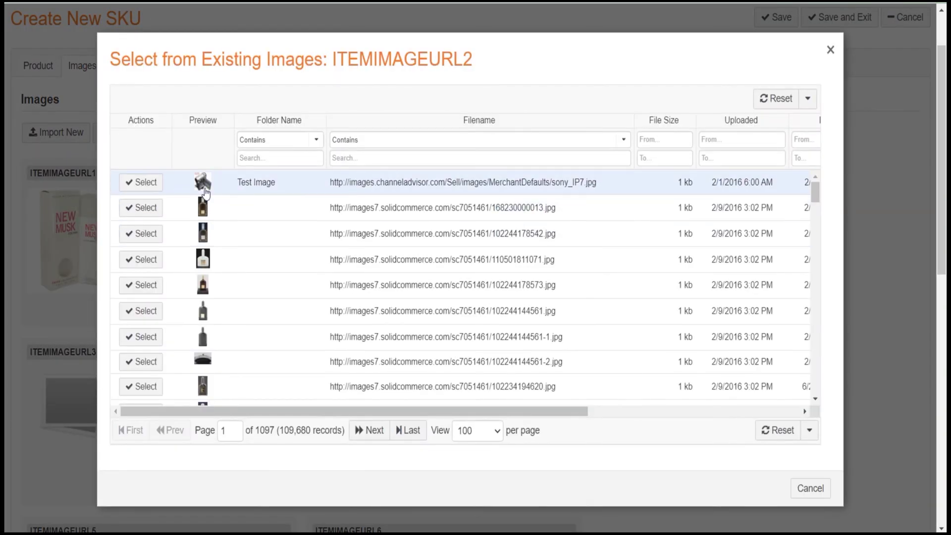
scroll(204, 243, down, 3)
scroll(203, 243, up, 5)
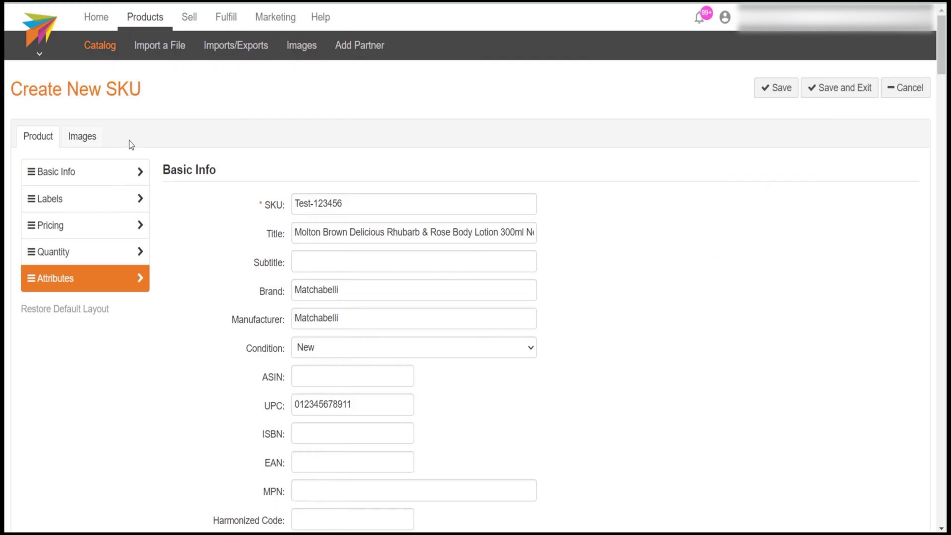
- Save the new SKU and select its code Test-123456
click(98, 141)
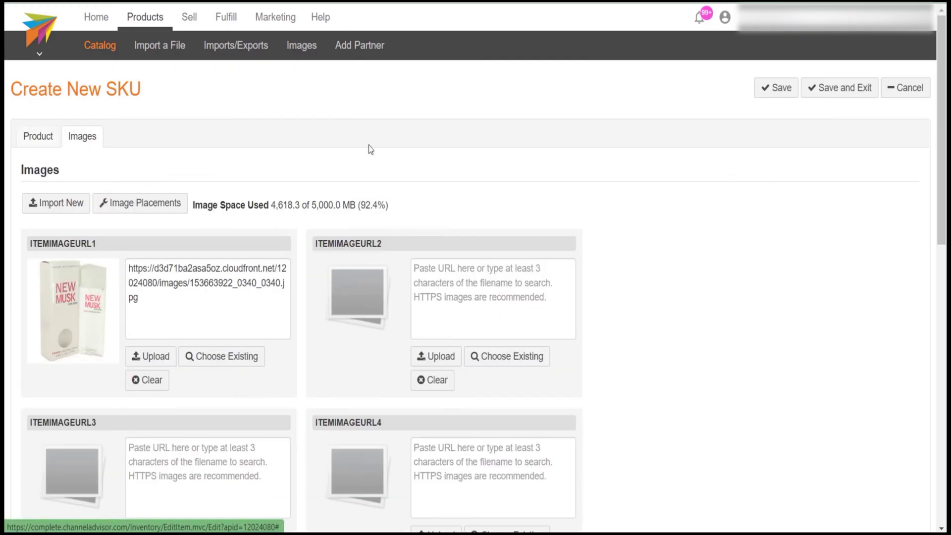
click(781, 90)
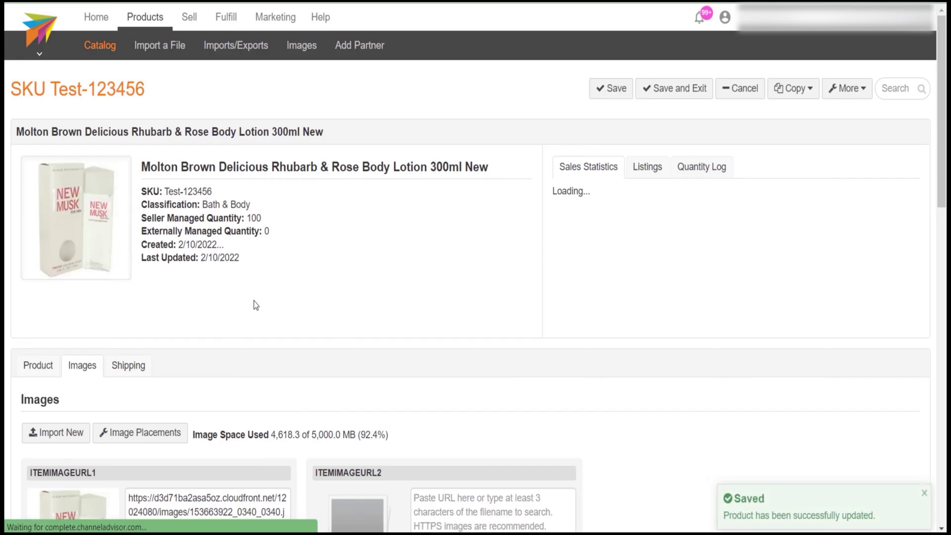
click(33, 367)
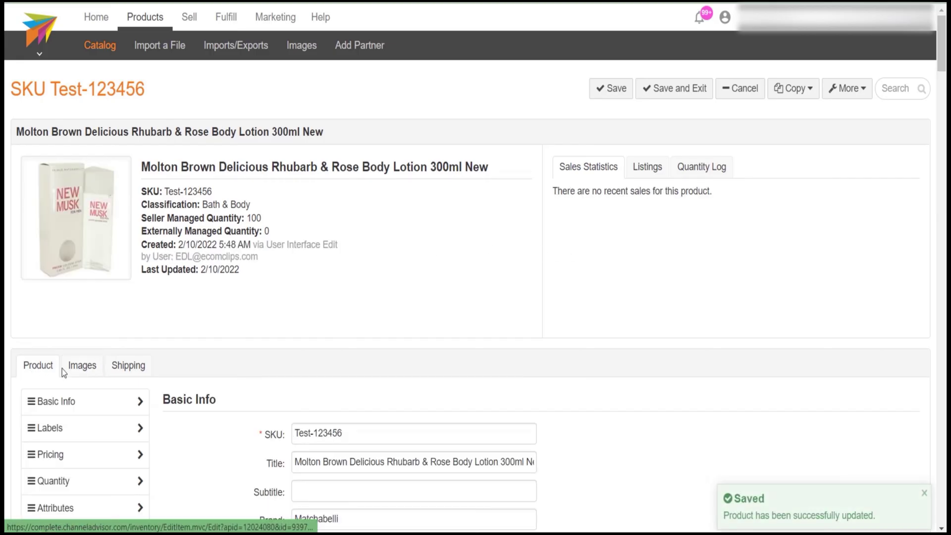
triple_click(383, 438)
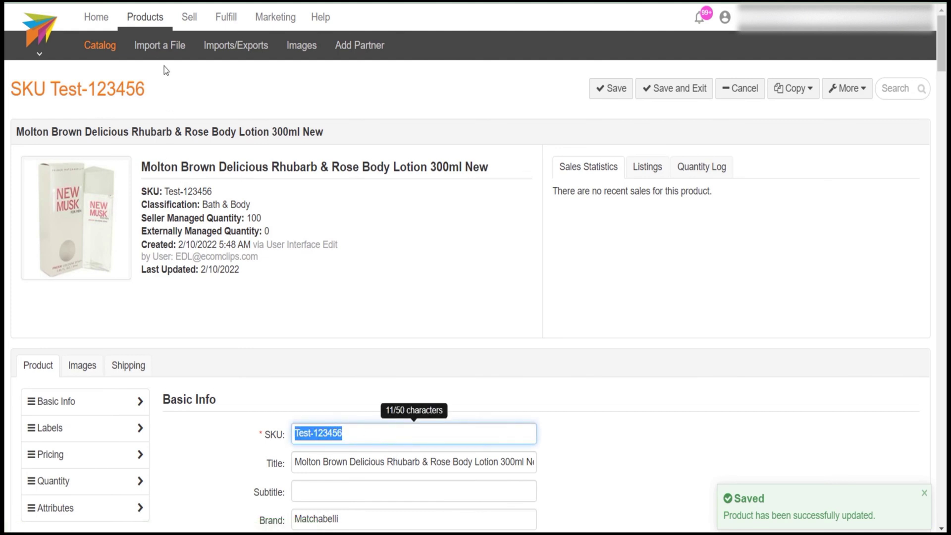
- Filter the Product Catalog by SKU Test-123456
mouse_move(141, 20)
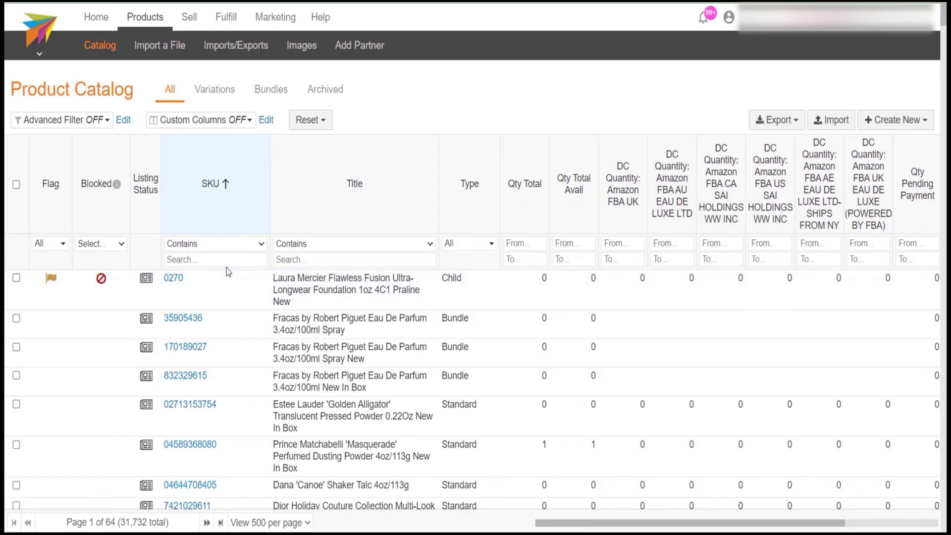
click(225, 258)
text(Test-123456)
key(Return)
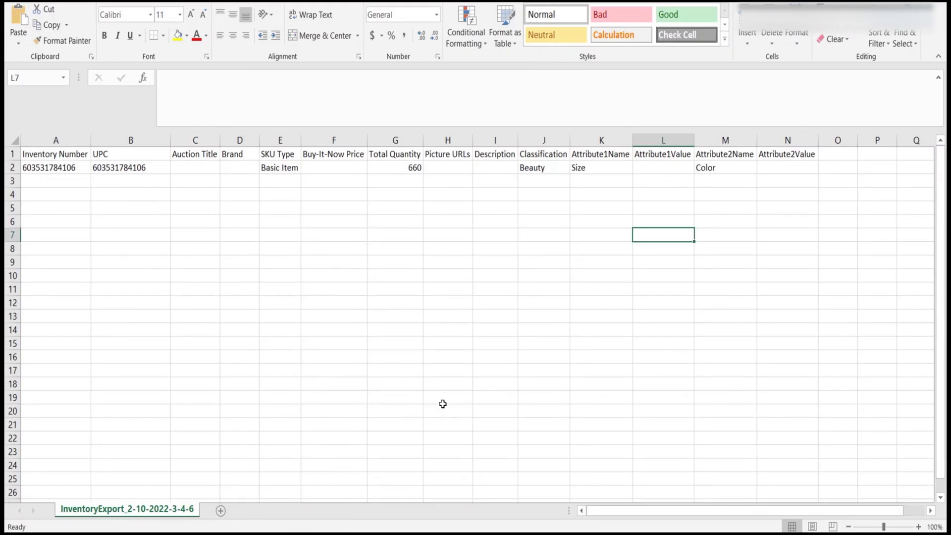
- In the Excel import sheet, select cell A2 holding item Test-2-000000
click(240, 222)
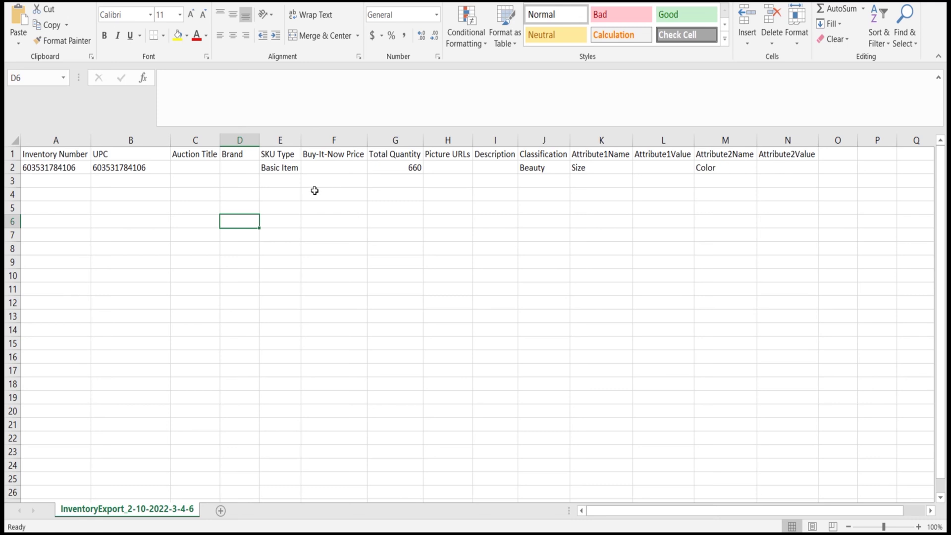
click(44, 169)
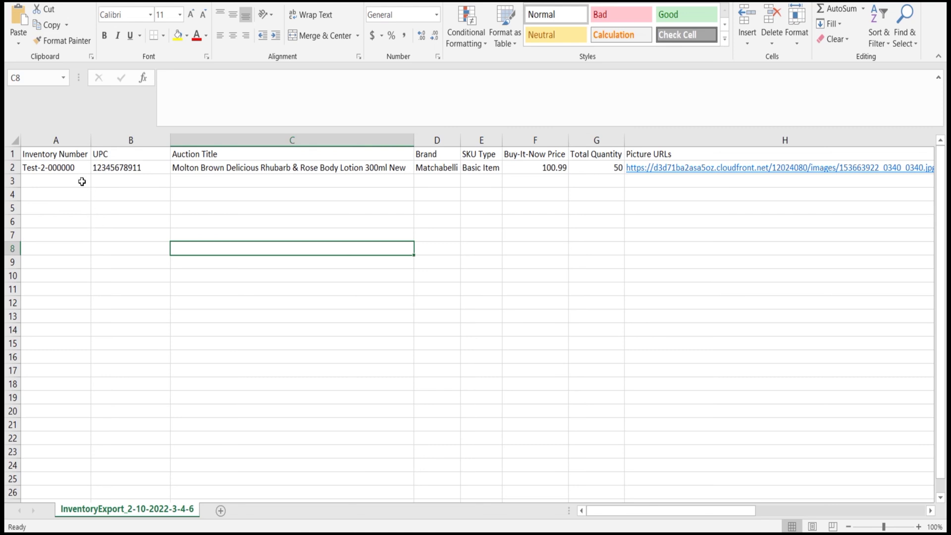
- Review row 1 headers from Inventory Number to Attribute2Value, then bring up the File save options
click(66, 157)
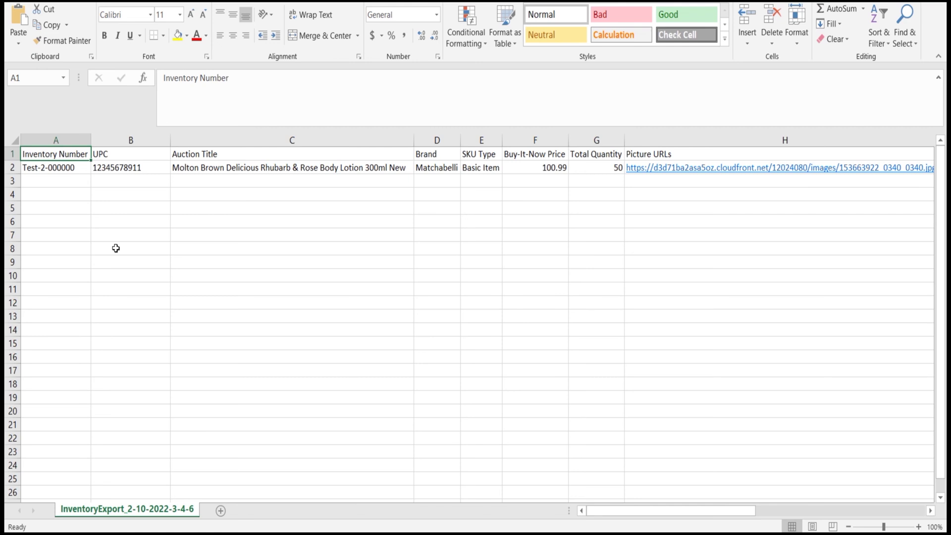
key(Right)
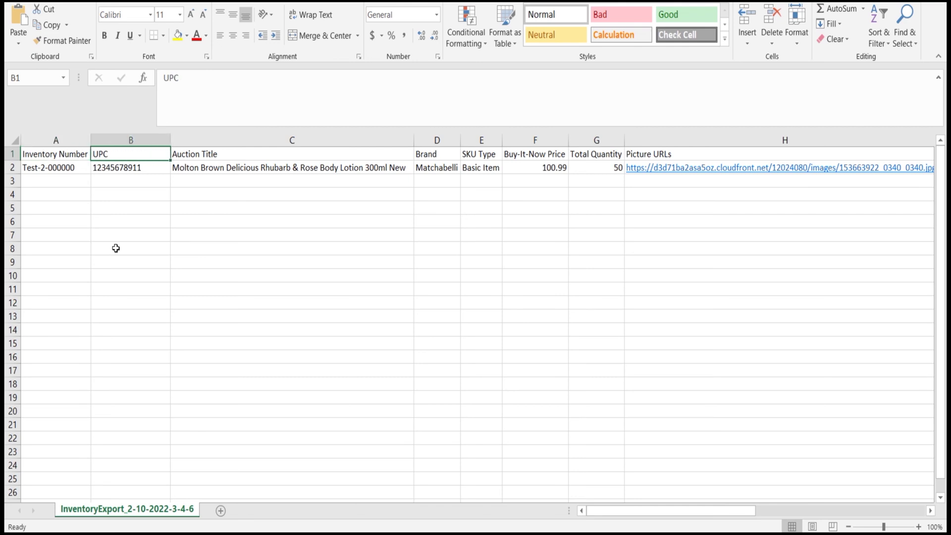
key(Right)
key(Right)
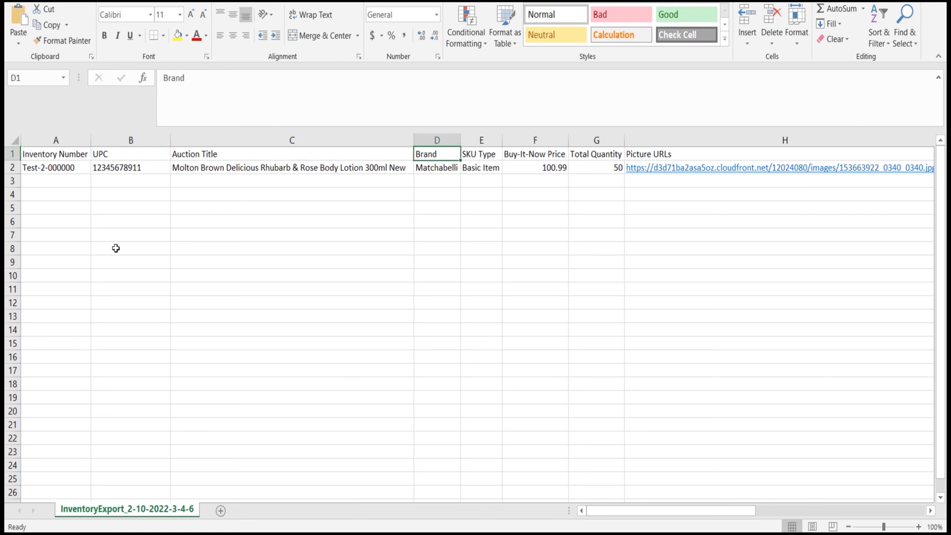
key(Right)
key(Right)
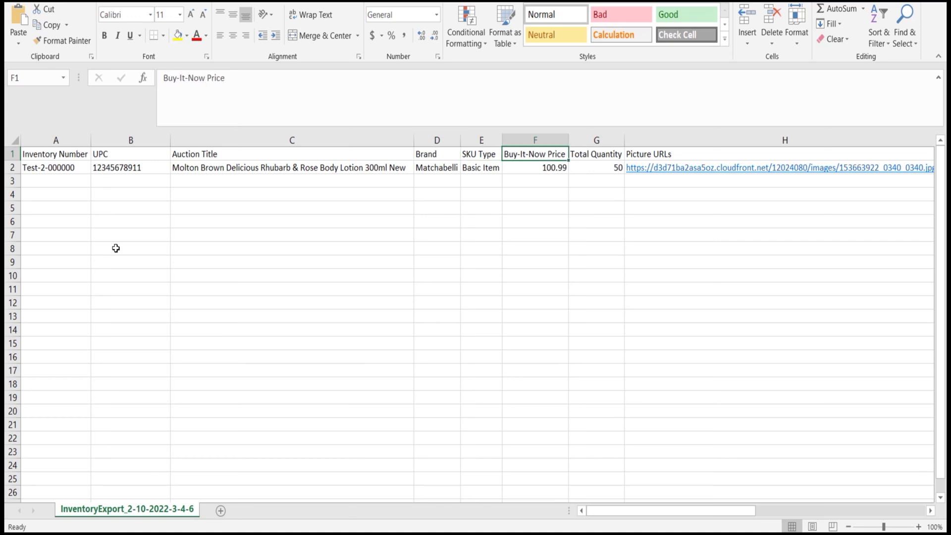
key(Right)
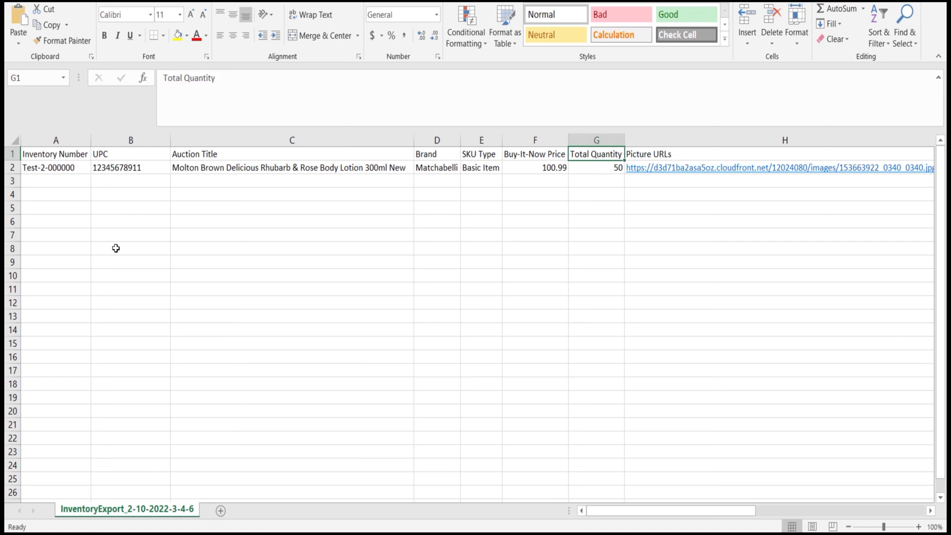
key(Right)
key(Right)
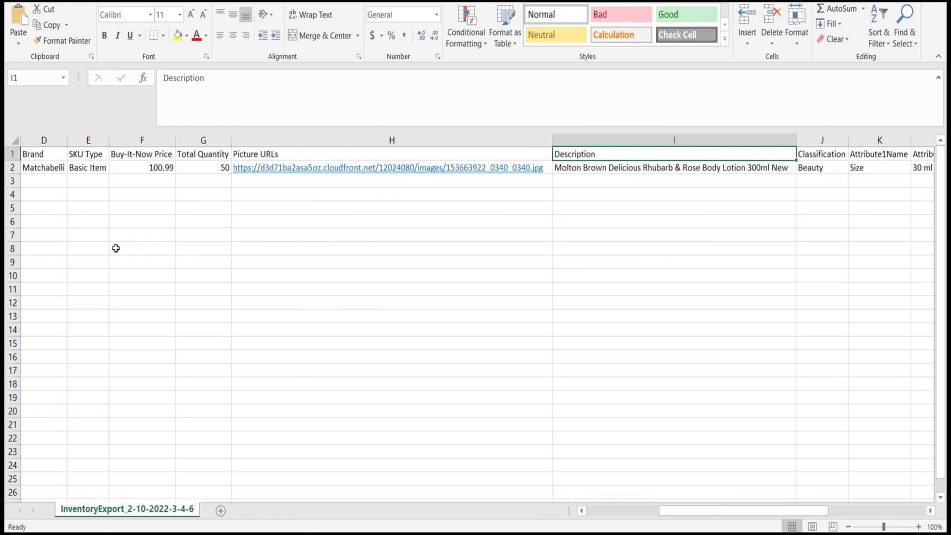
key(Right)
key(Right)
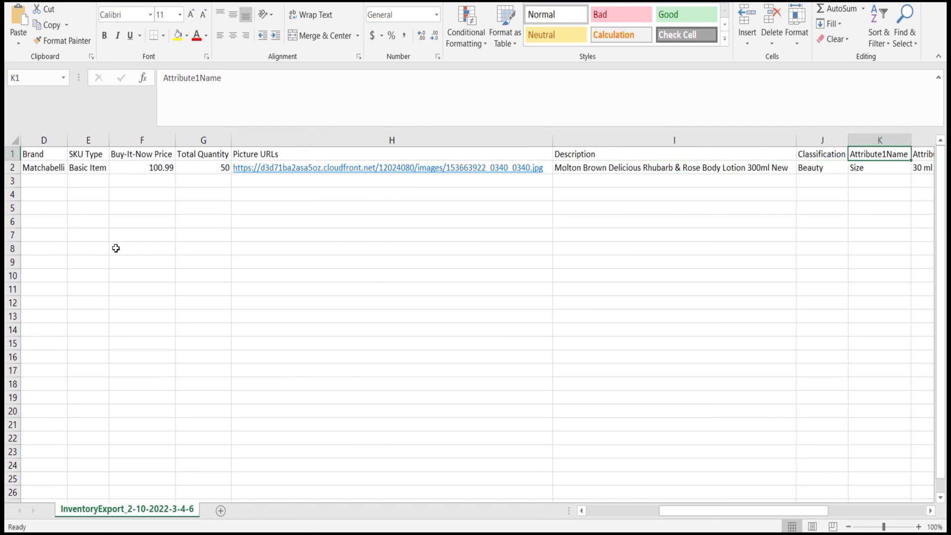
key(Right)
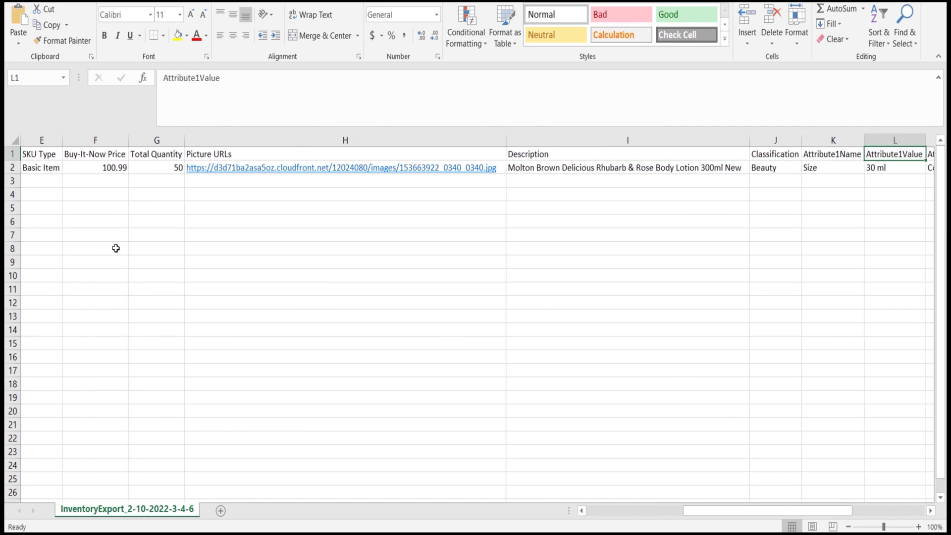
key(Right)
key(Right)
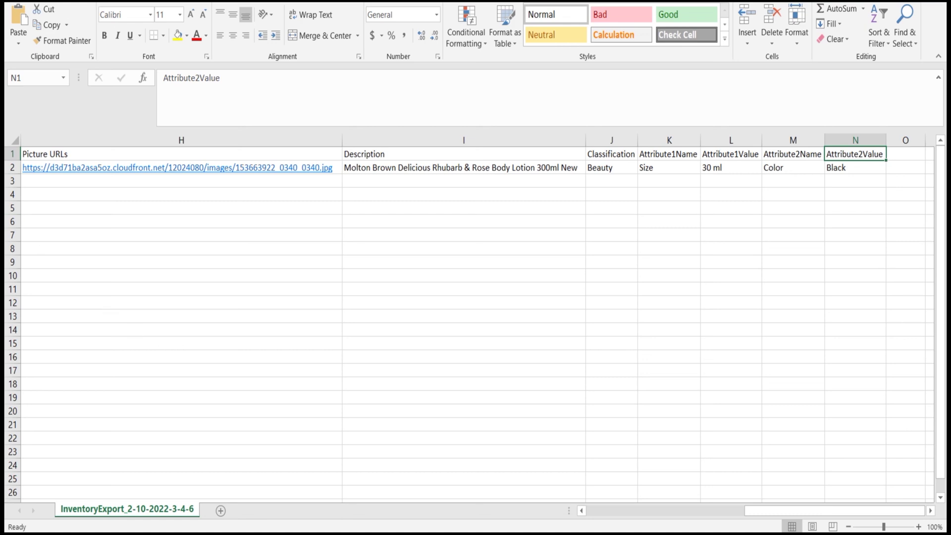
key(alt+f)
- Save the workbook to Downloads as 'Test-2 new product creating'
click(35, 106)
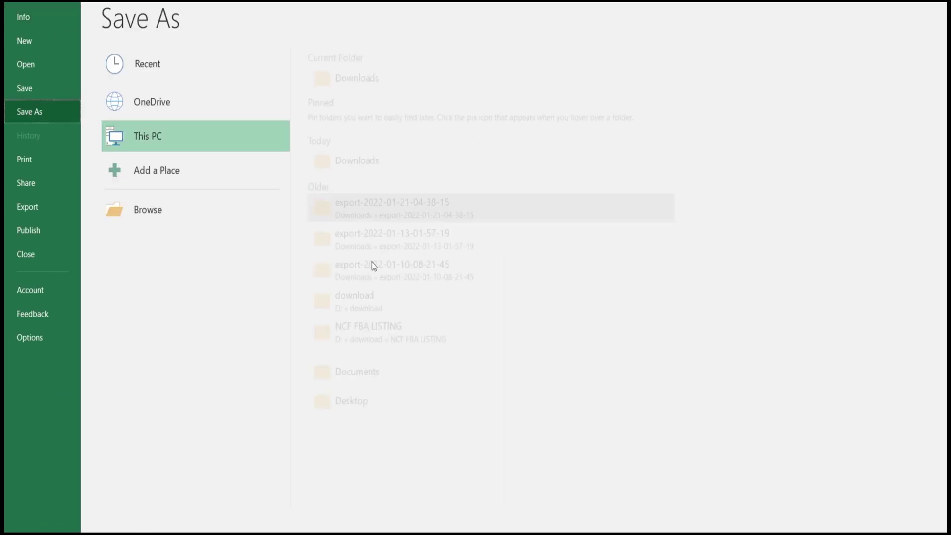
click(364, 79)
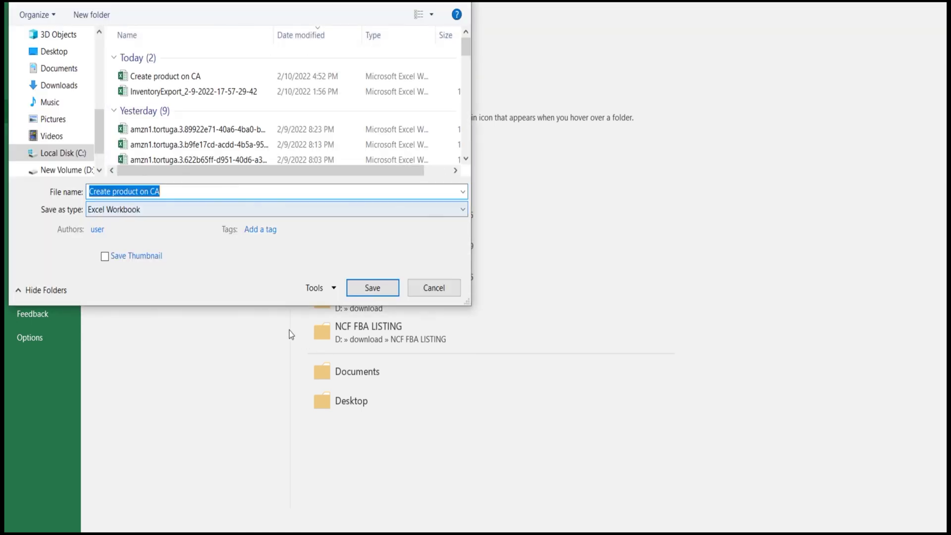
click(168, 192)
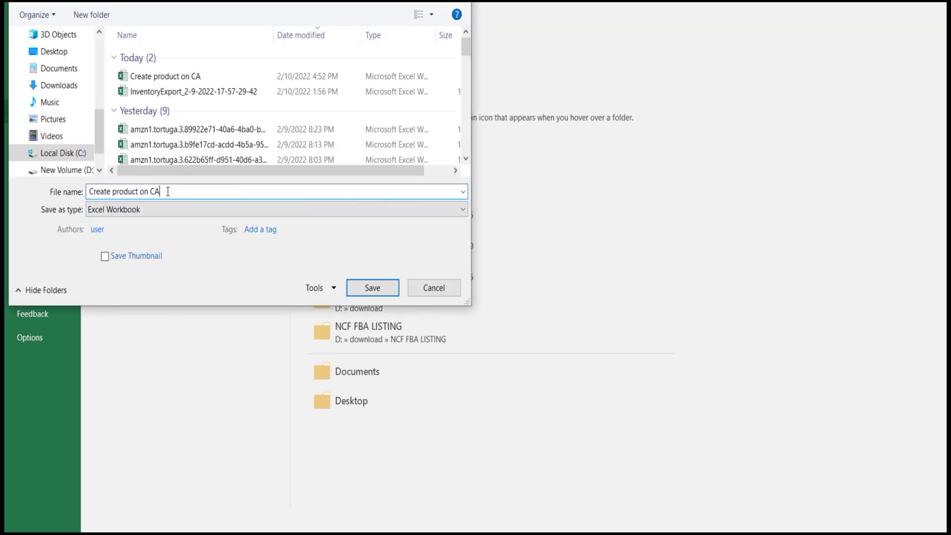
key(ctrl+a)
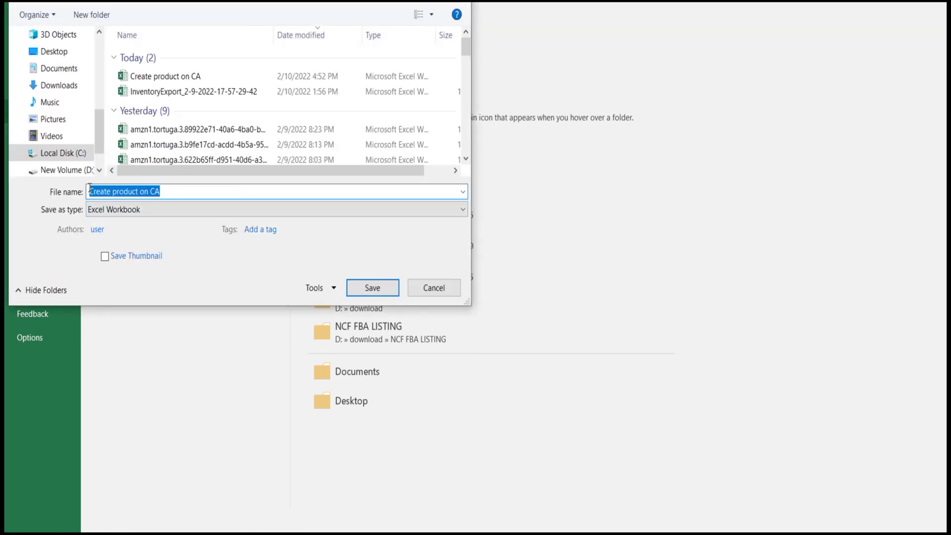
text(Test-2 new pro)
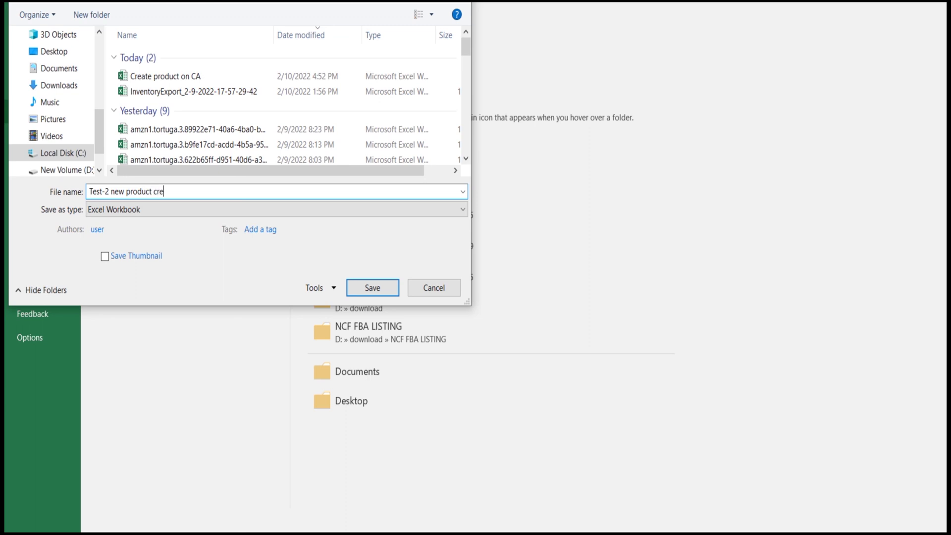
text(duct creating)
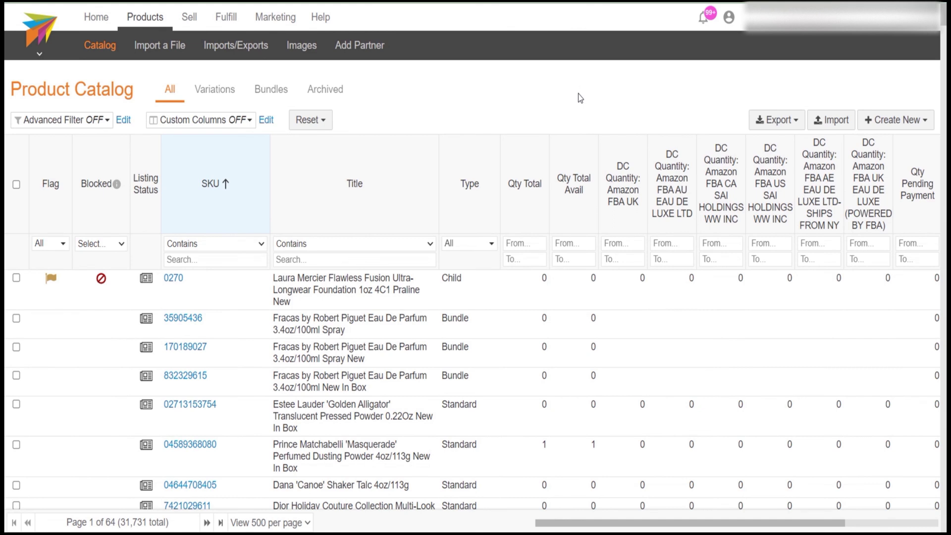
- Import Test-2 new product creating.xlsx through Products > Import a File
click(170, 47)
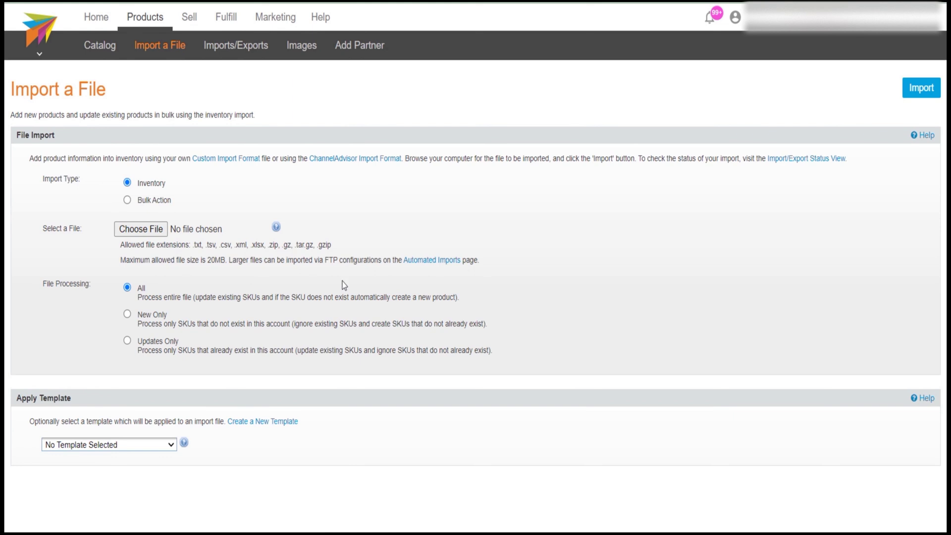
click(144, 231)
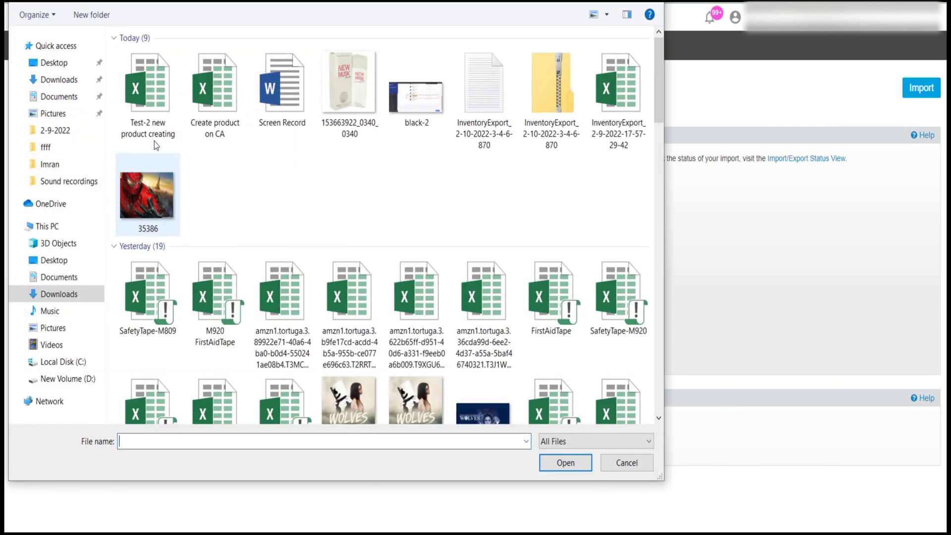
double_click(147, 96)
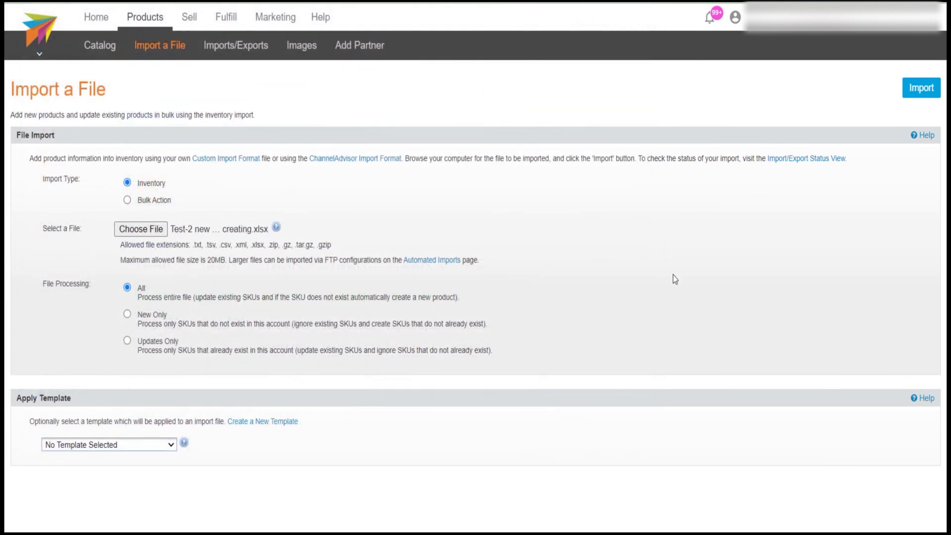
click(919, 94)
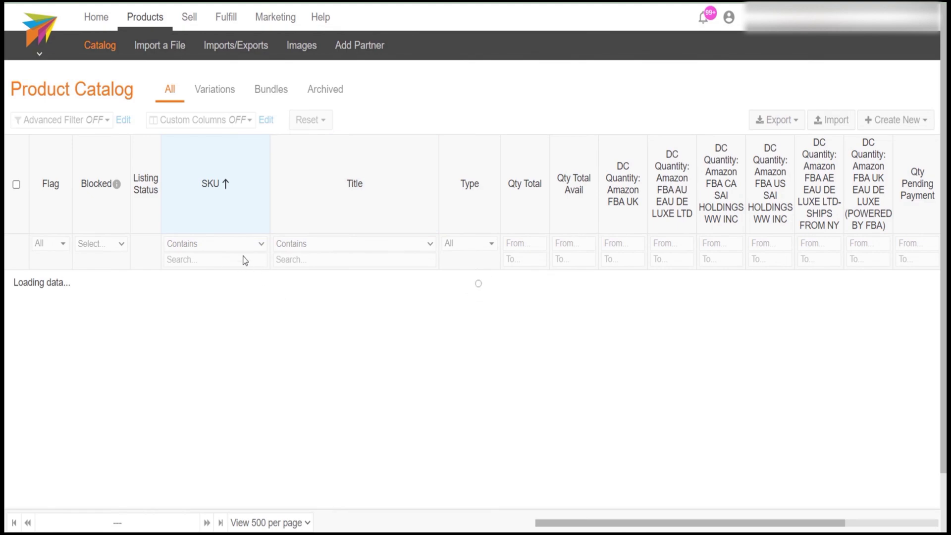
- Copy SKU Test-2-000000 from spreadsheet cell A2 into the catalog's SKU search filter
click(220, 259)
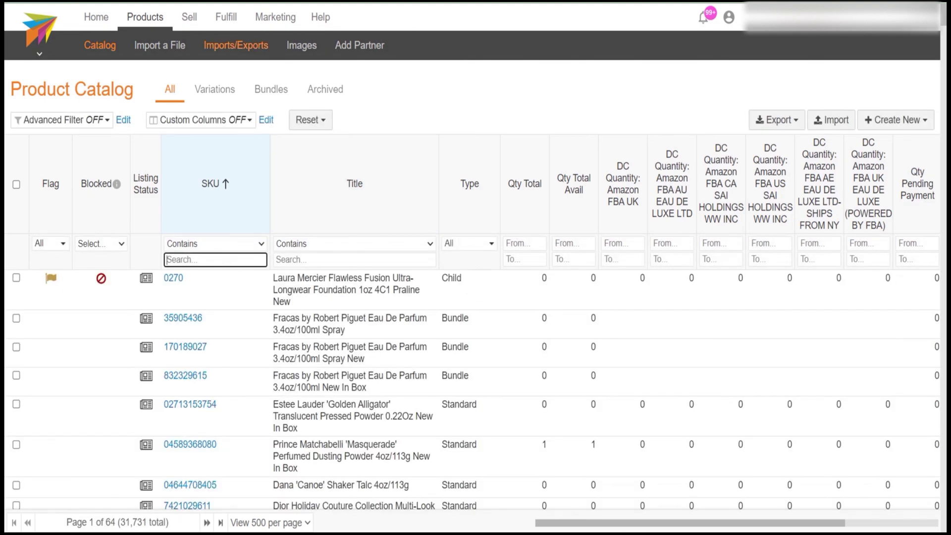
click(466, 532)
click(346, 168)
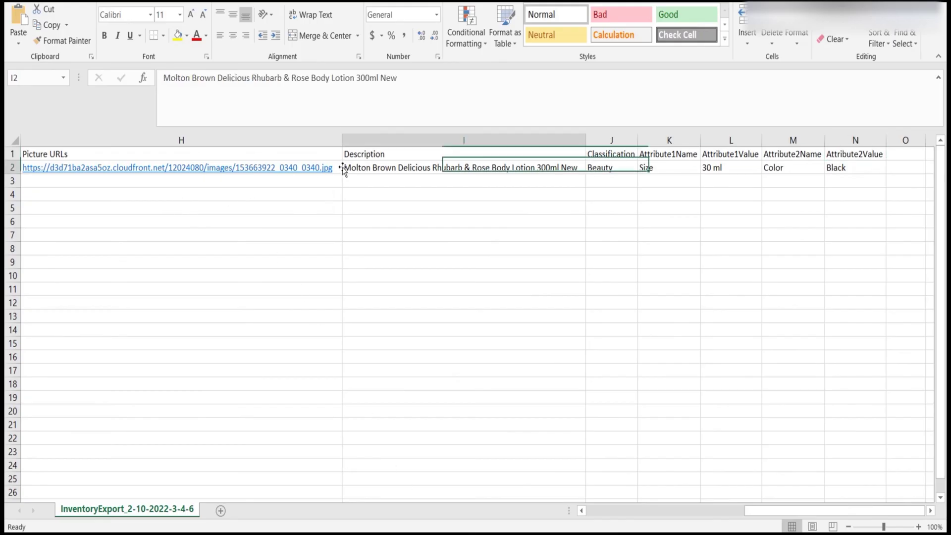
key(Left)
key(Home)
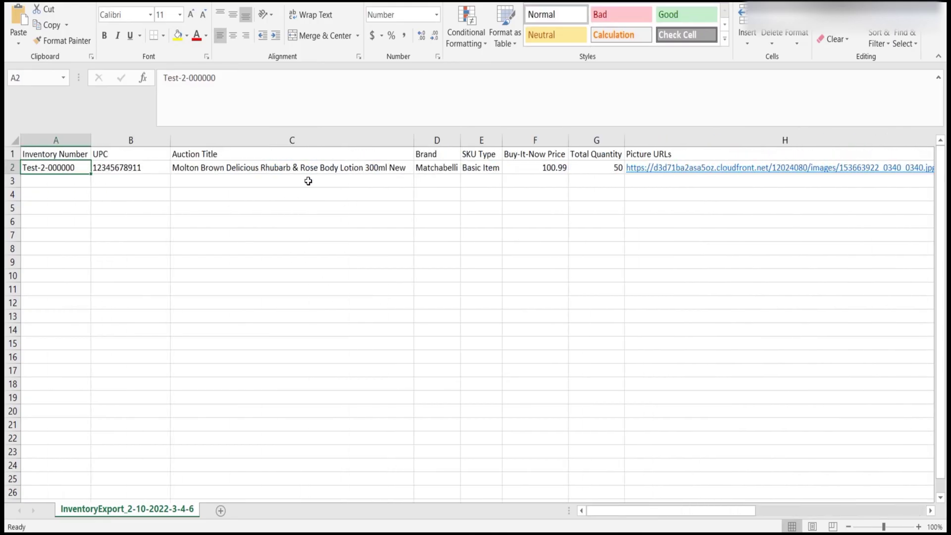
key(ctrl+c)
key(alt+Tab)
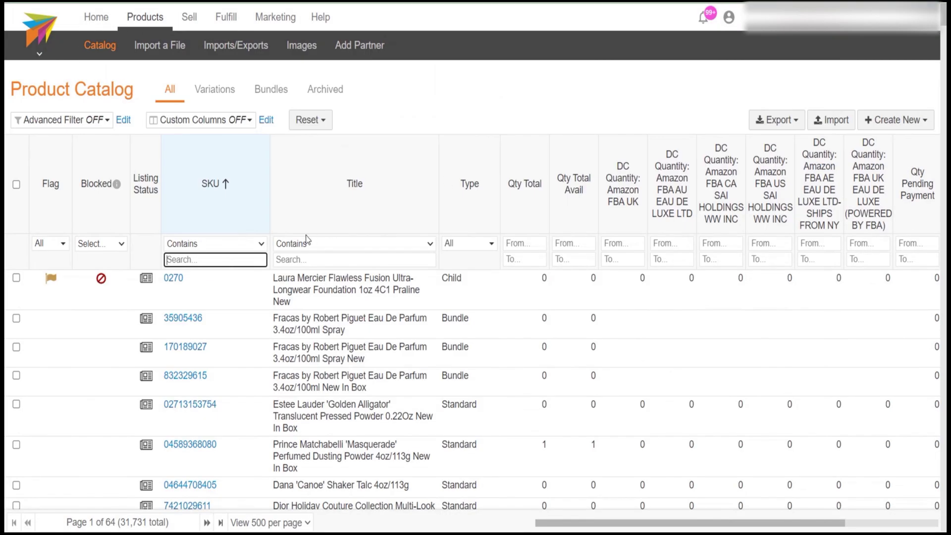
click(250, 259)
key(ctrl+v)
key(ctrl+shift+Left)
key(ctrl+shift+Left)
key(ctrl+shift+Left)
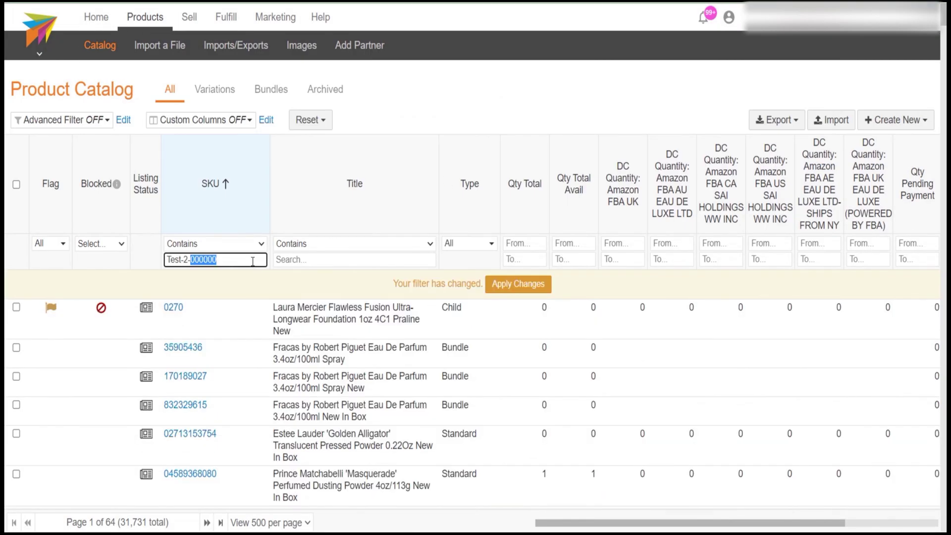